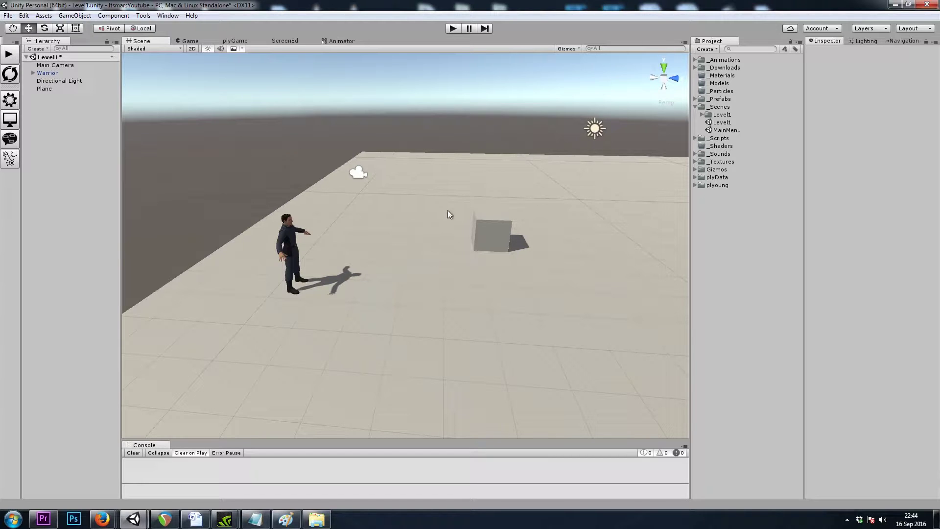
- Import the rpg_ui scene from the sample_ui package in the plyRPG Documentation folder
right_click_drag(281, 179, 283, 181)
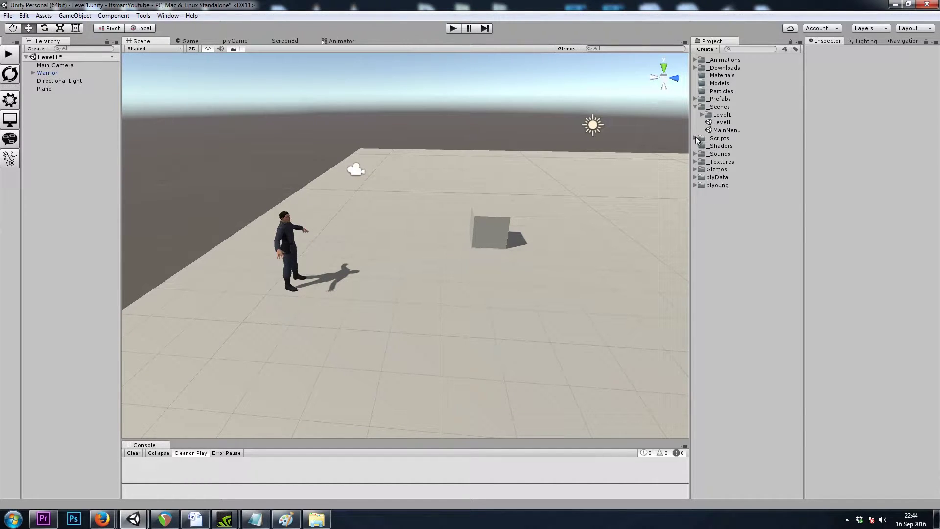
left_click(696, 185)
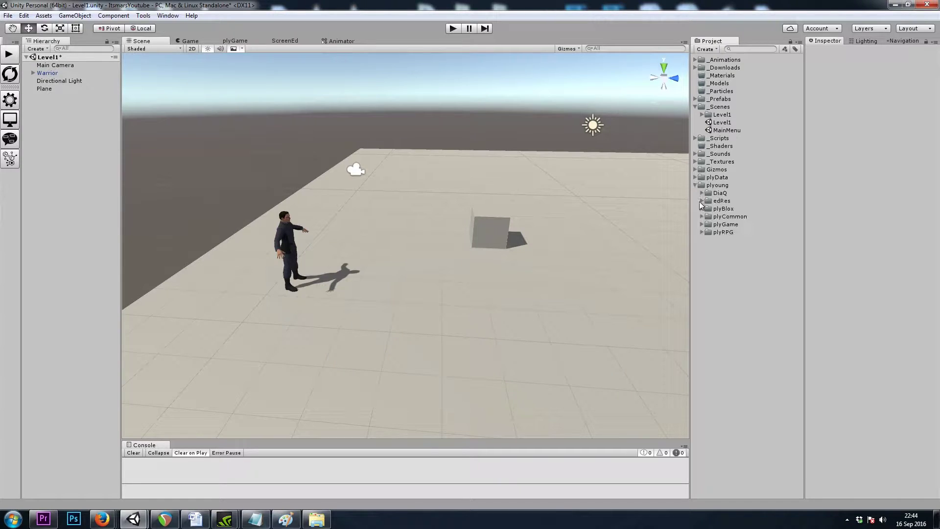
left_click(702, 232)
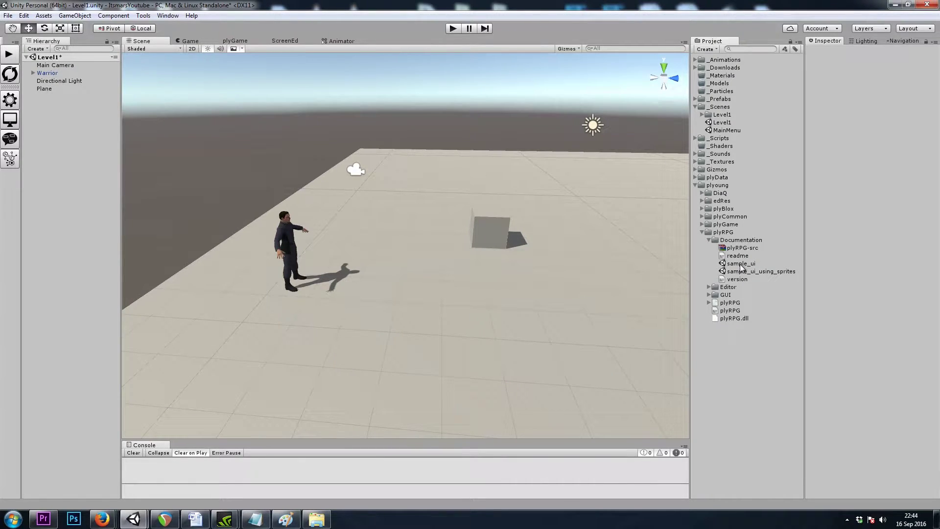
left_click(711, 240)
left_click(741, 264)
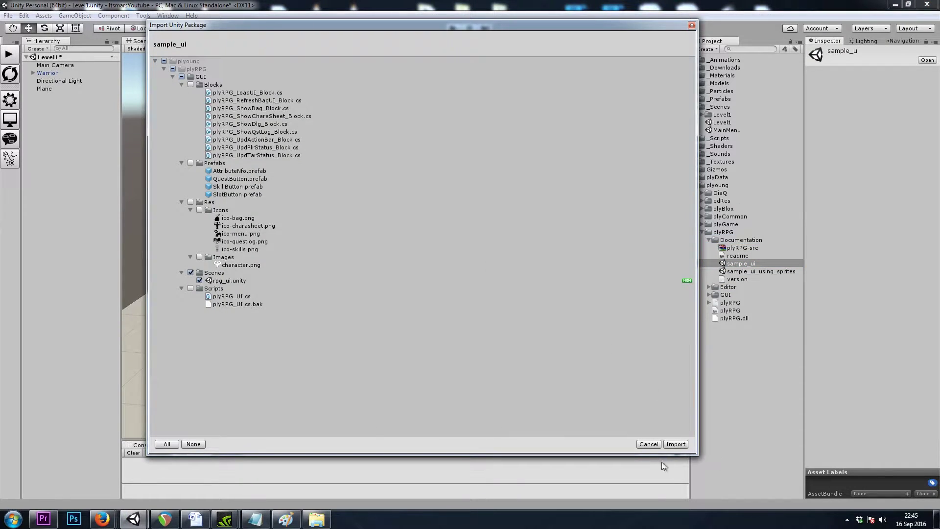
left_click(675, 444)
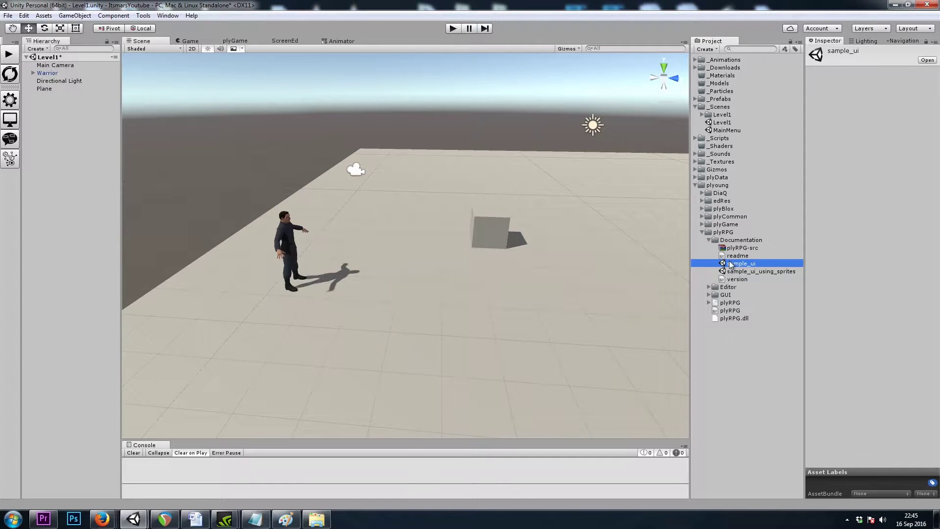
- Move the rpg_ui scene from the plyRPG GUI Scenes folder into _Scenes and open it, saving the Level1 changes
left_click(709, 295)
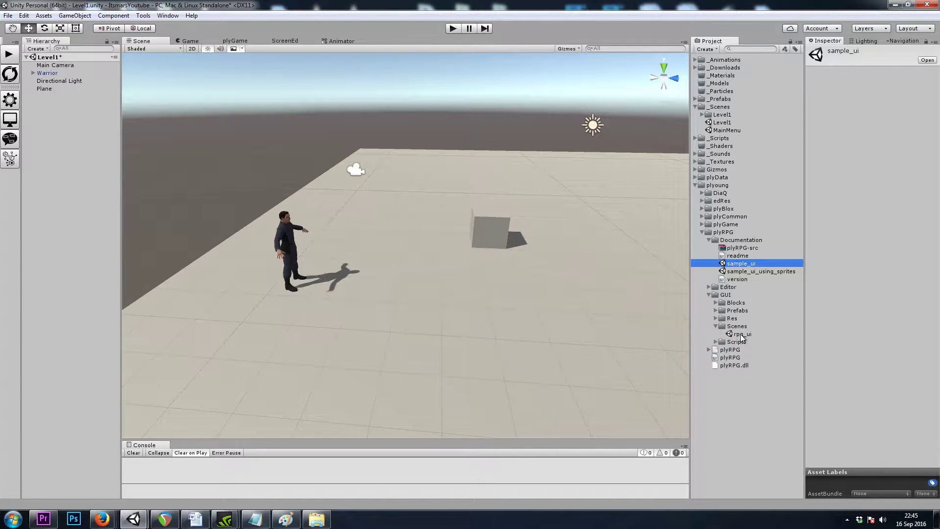
left_click_drag(740, 336, 723, 109)
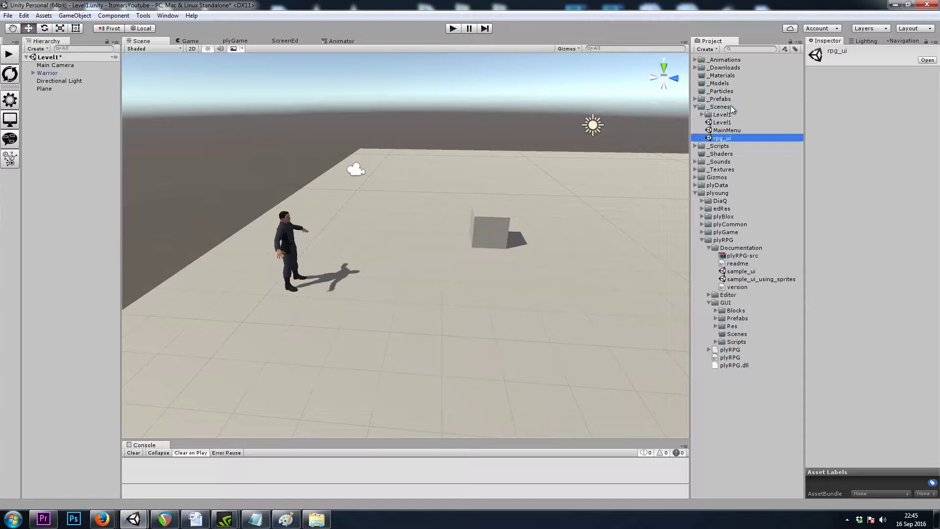
double_click(723, 139)
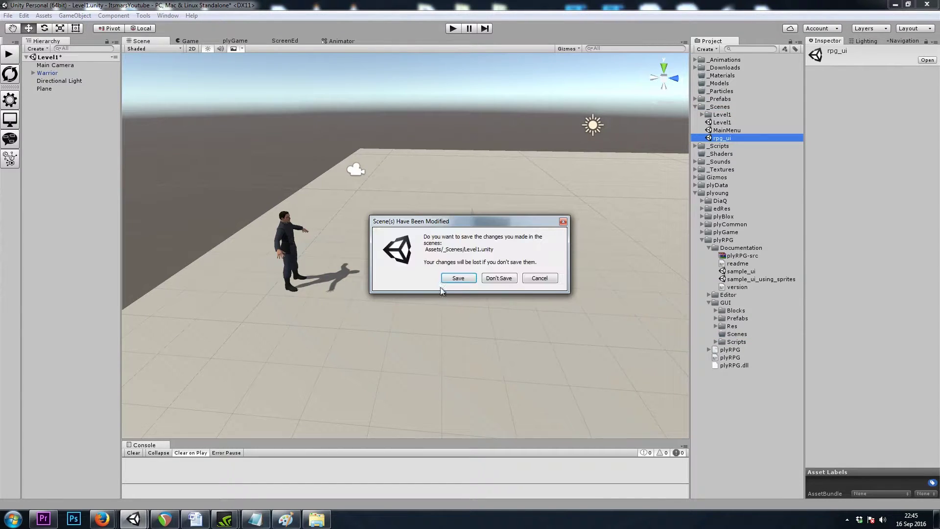
left_click(454, 279)
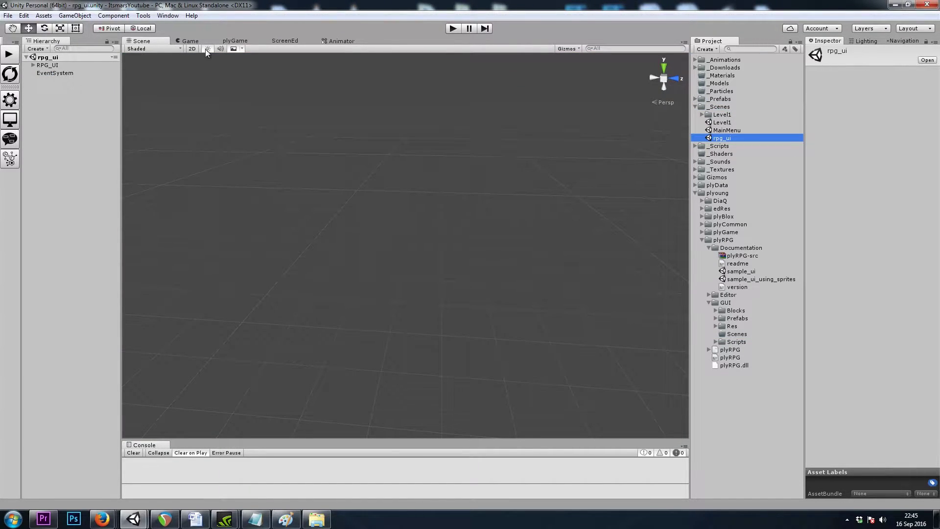
- Examine the RPG_UI canvas layout in the 2D scene view, along with the scene's EventSystem object
left_click(47, 65)
left_click(193, 49)
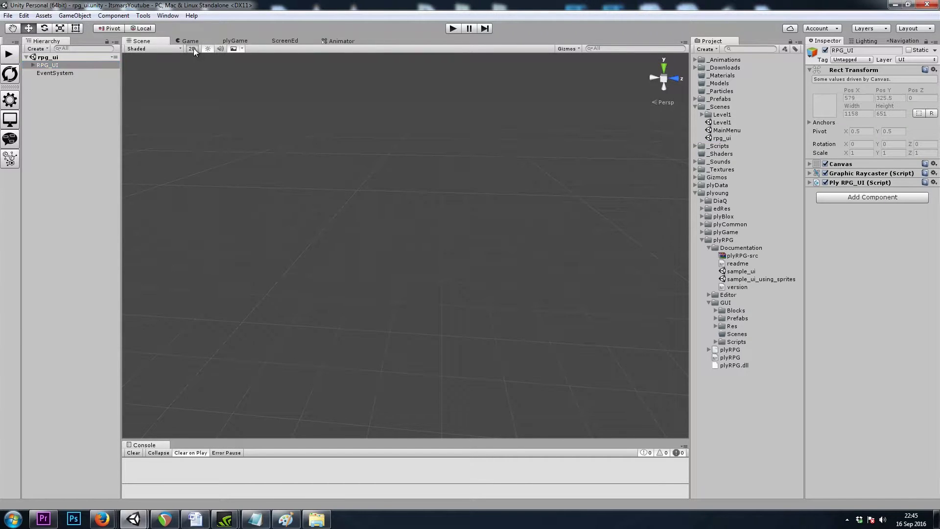
key("f")
scroll(461, 278, "up", 20)
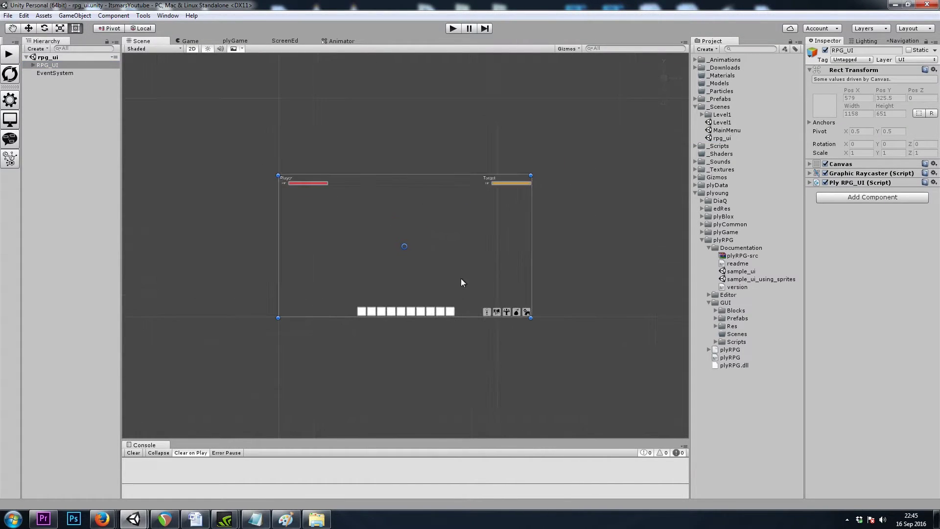
scroll(431, 271, "down", 1)
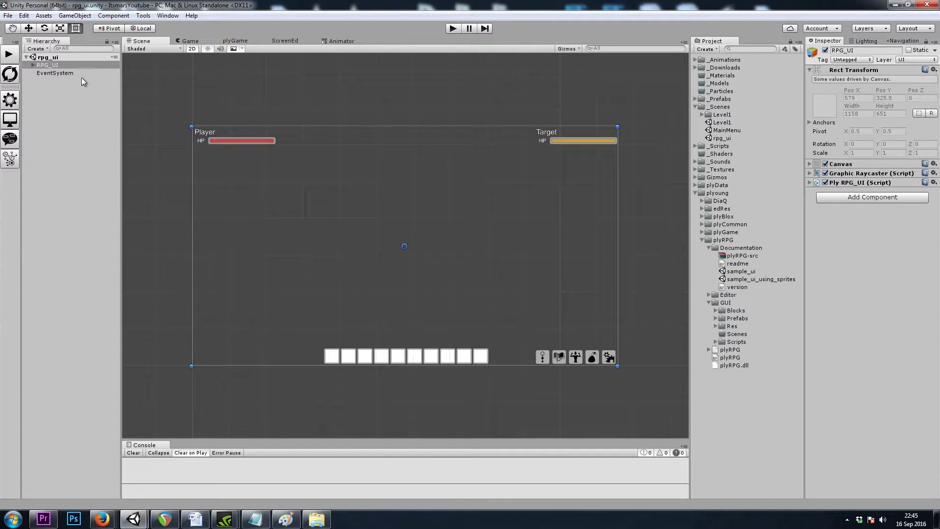
left_click(49, 65)
left_click(55, 83)
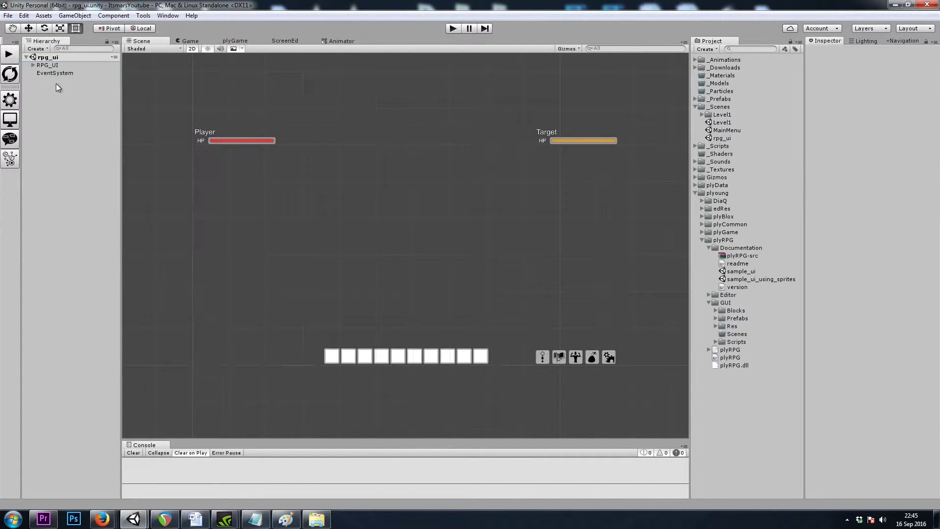
left_click(55, 73)
left_click(49, 65)
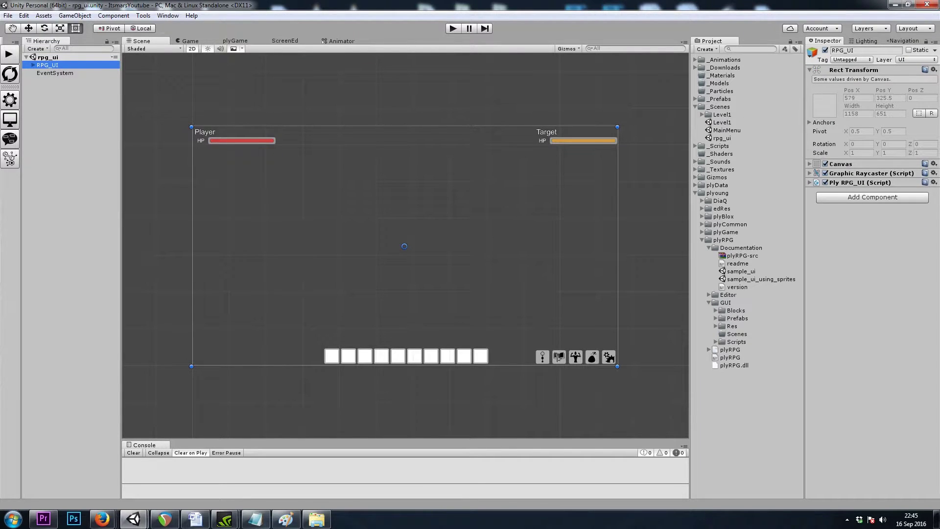
left_click(63, 104)
- Add a Canvas Scaler component to the RPG_UI object
left_click(52, 66)
left_click(864, 201)
type("sca")
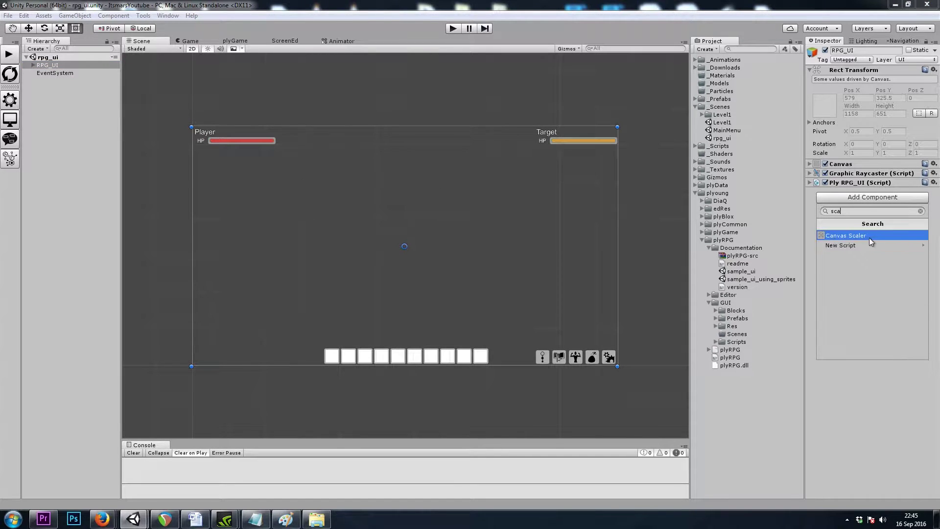
left_click(865, 235)
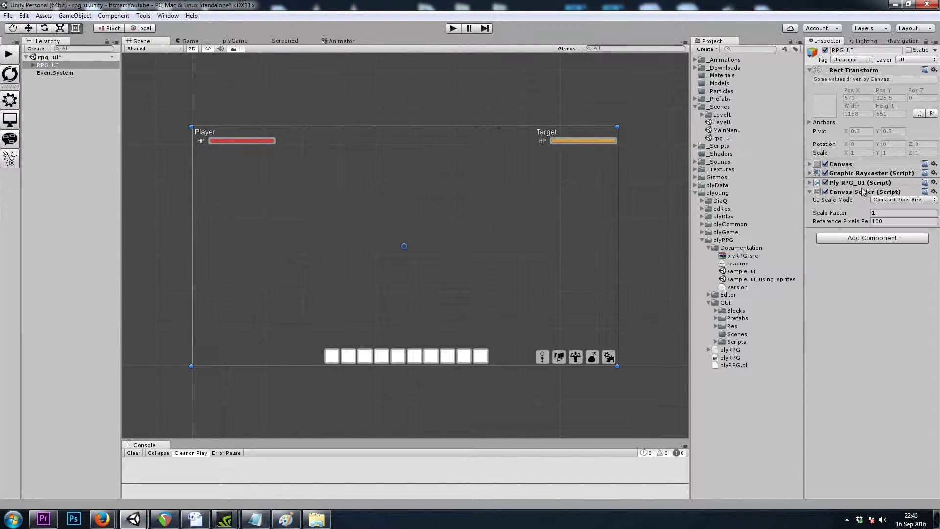
- Set the Canvas Scaler to Scale With Screen Size with a reference resolution of 1920 by 1080
left_click(889, 201)
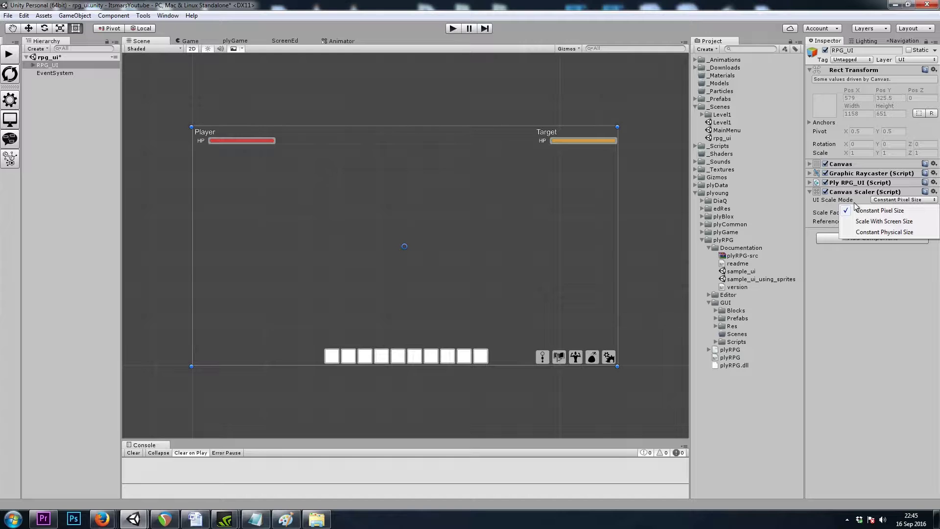
left_click(893, 220)
left_click(823, 221)
type("1920")
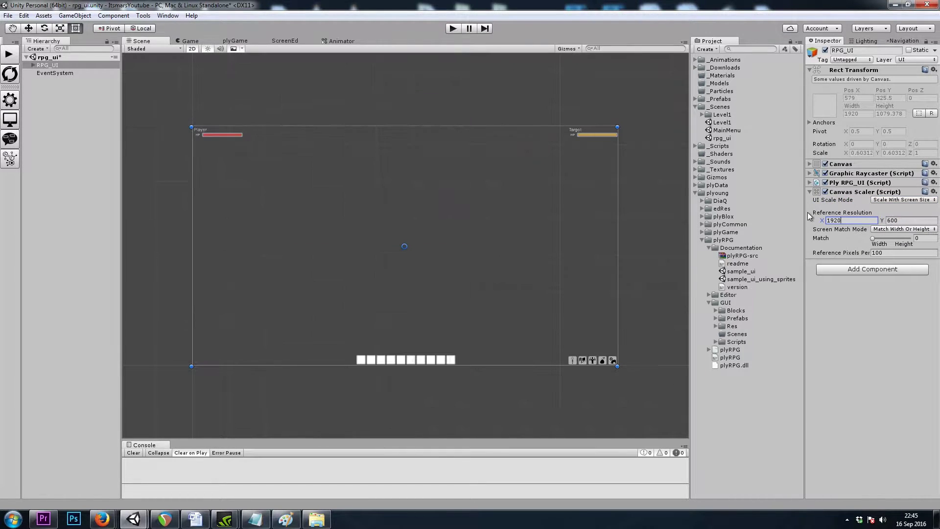
key("Tab")
type("1080")
scroll(421, 308, "up", 1)
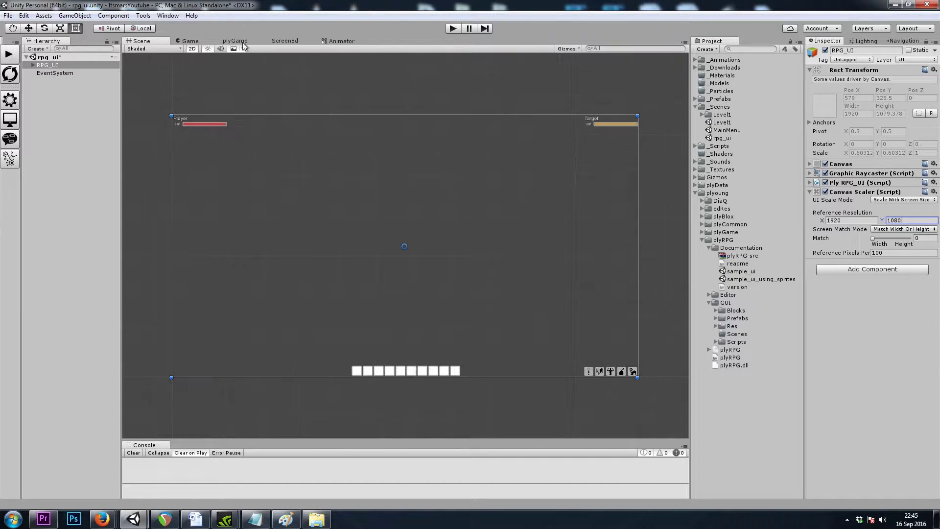
- Check the RPG_UI layout in the Game view at a 16:9 aspect ratio, and return to the Scene view
left_click(186, 41)
left_click(196, 49)
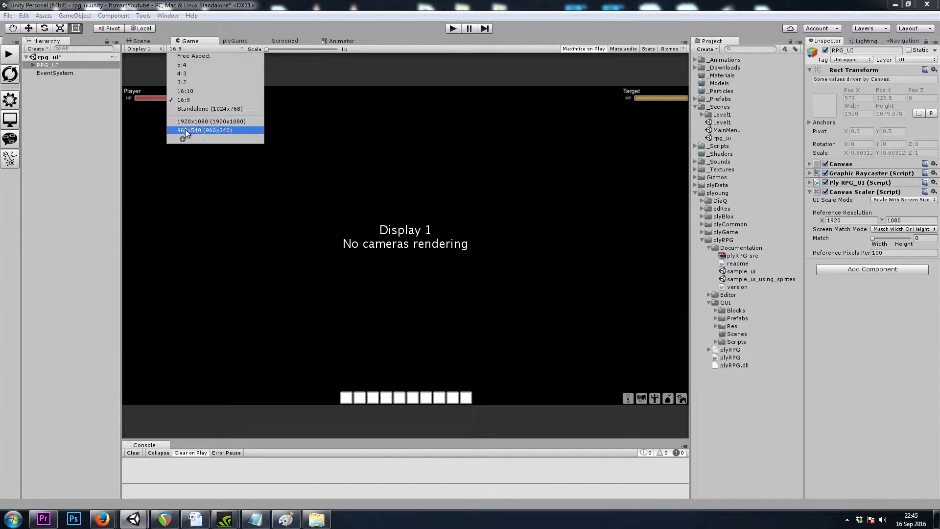
left_click(193, 101)
left_click(145, 42)
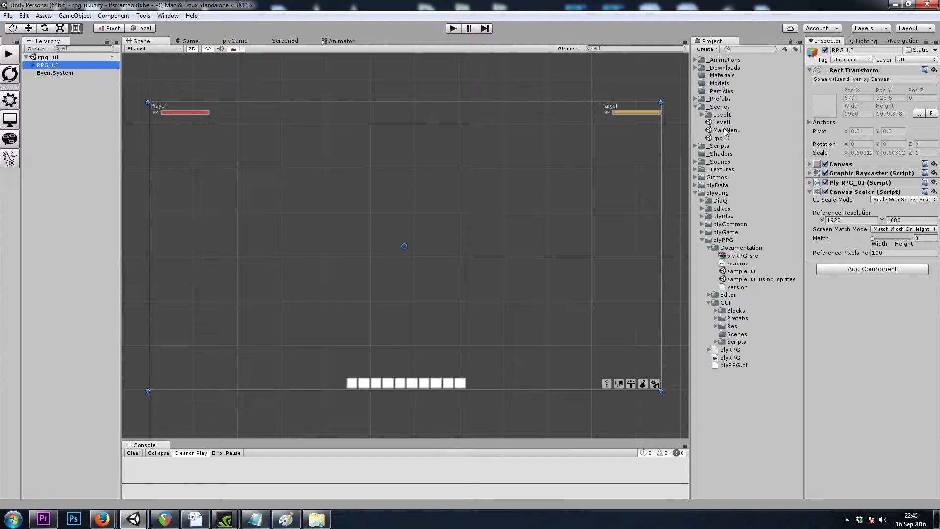
- Open the Level1 scene, switch the Scene view back to 3D and frame the Warrior
double_click(718, 123)
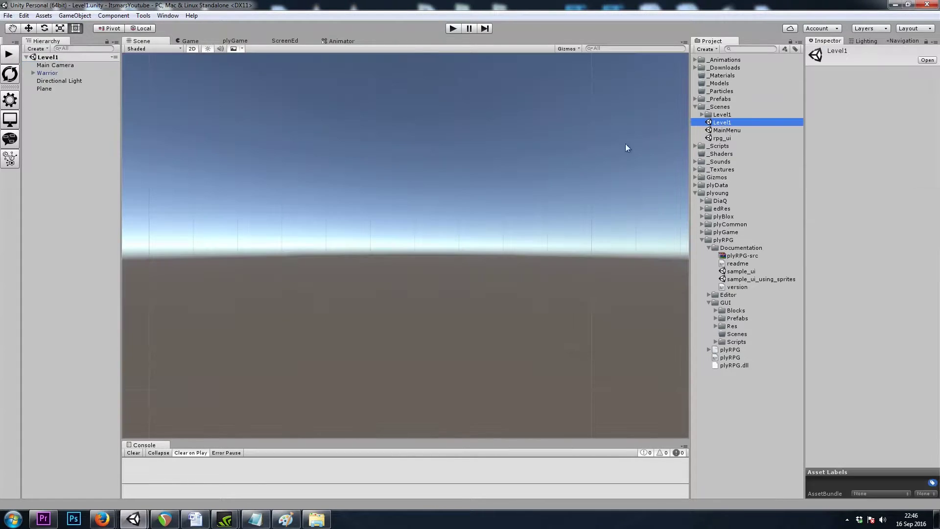
left_click(191, 49)
double_click(51, 73)
right_click_drag(459, 188, 424, 178)
key("w")
key("s")
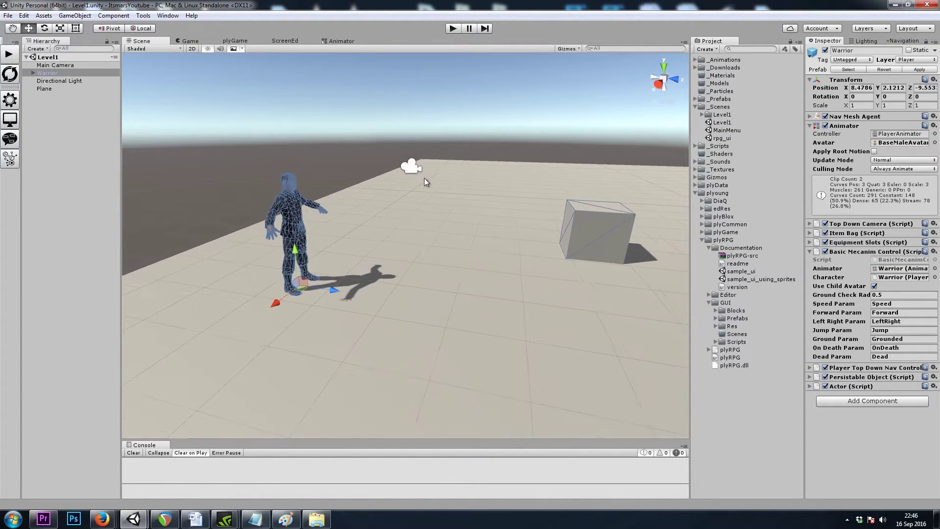
left_click(724, 138)
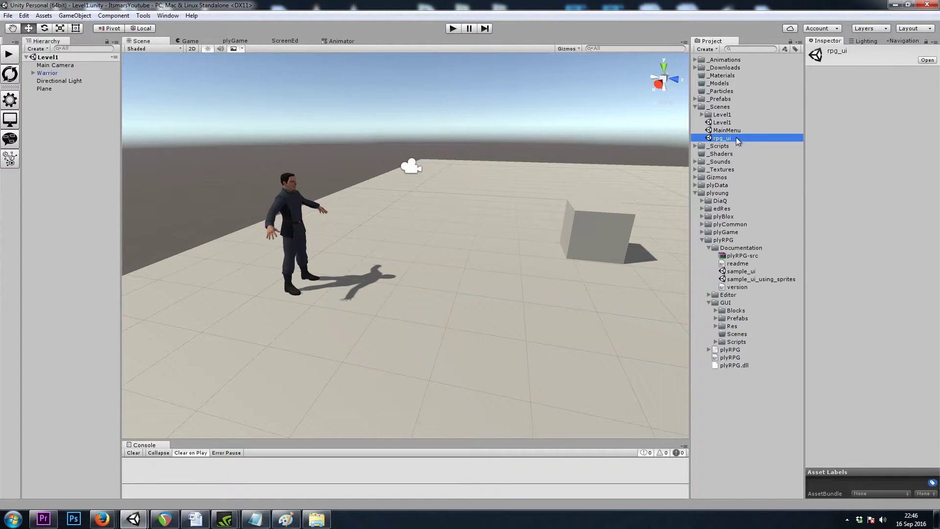
left_click(721, 123)
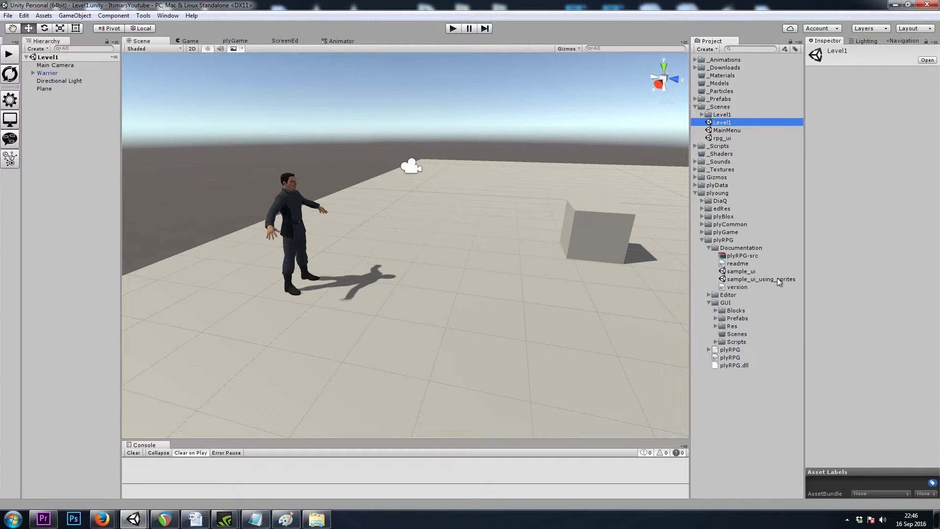
- Create an empty game object in Level1 and name it _LevelManager
right_click(58, 129)
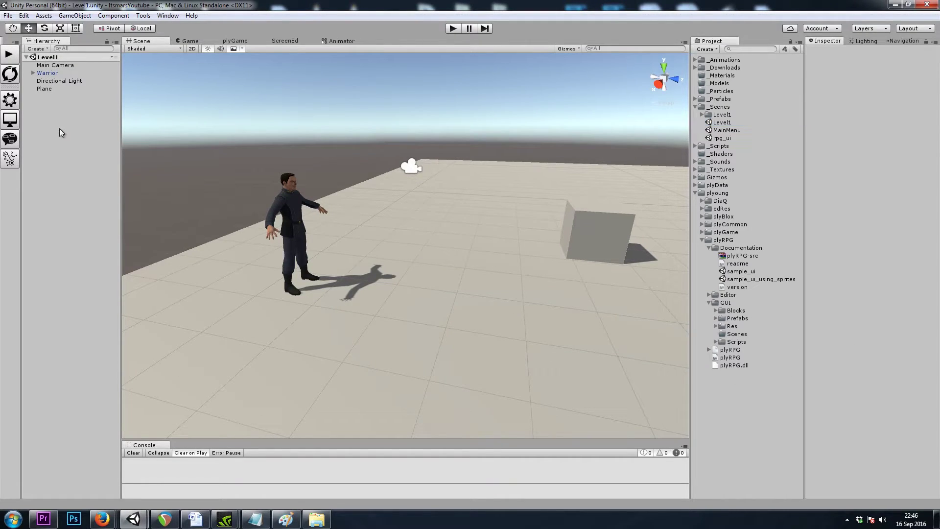
left_click(98, 211)
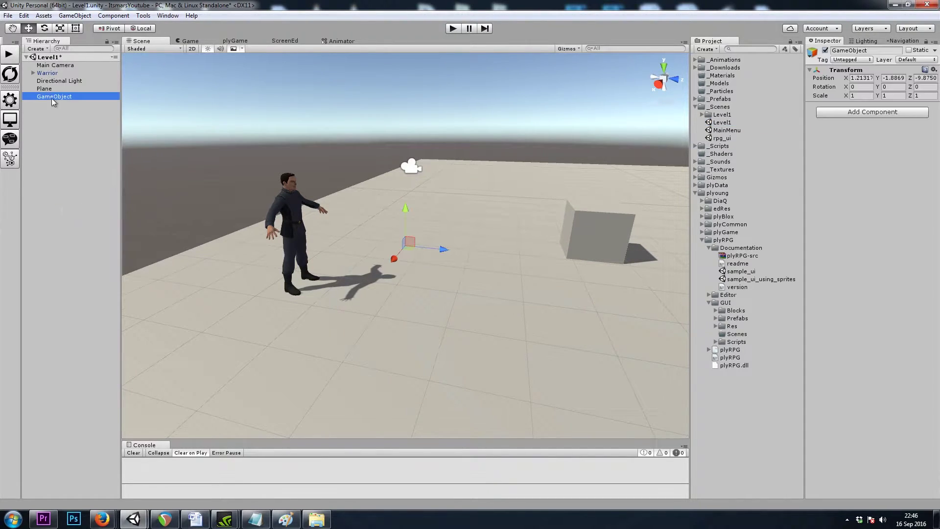
left_click(51, 98)
key("BackSpace")
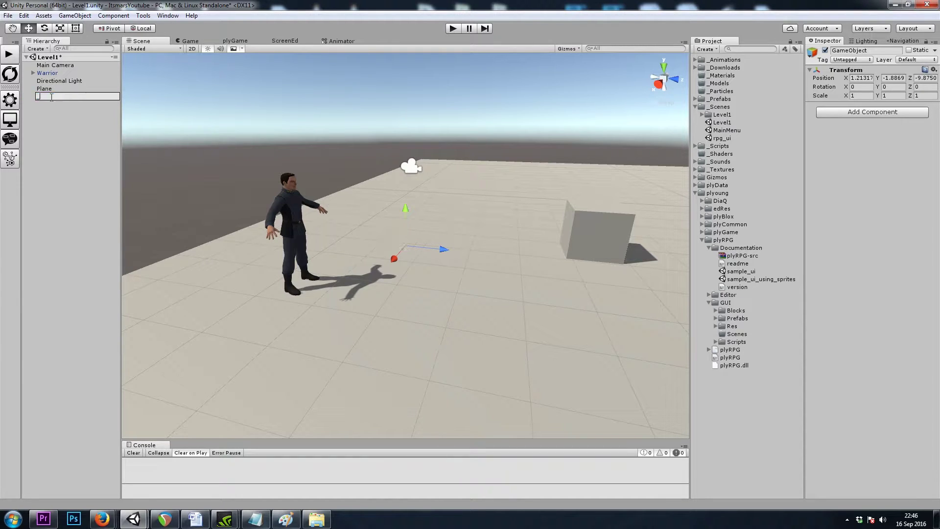
type("_Level")
key("BackSpace")
key("BackSpace")
key("BackSpace")
key("BackSpace")
type("evelManager")
key("Return")
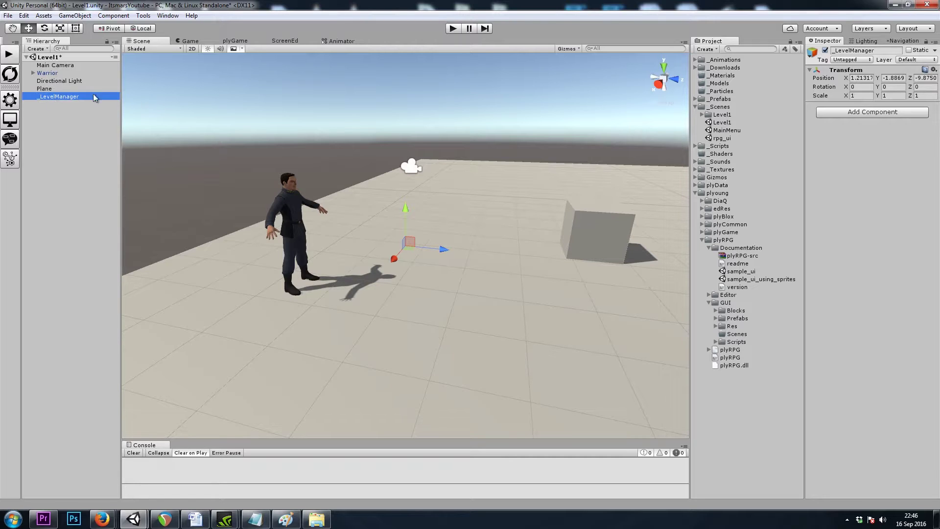
- Add a plyGame plyBlox component to _LevelManager and open its Blox editor
left_click(868, 112)
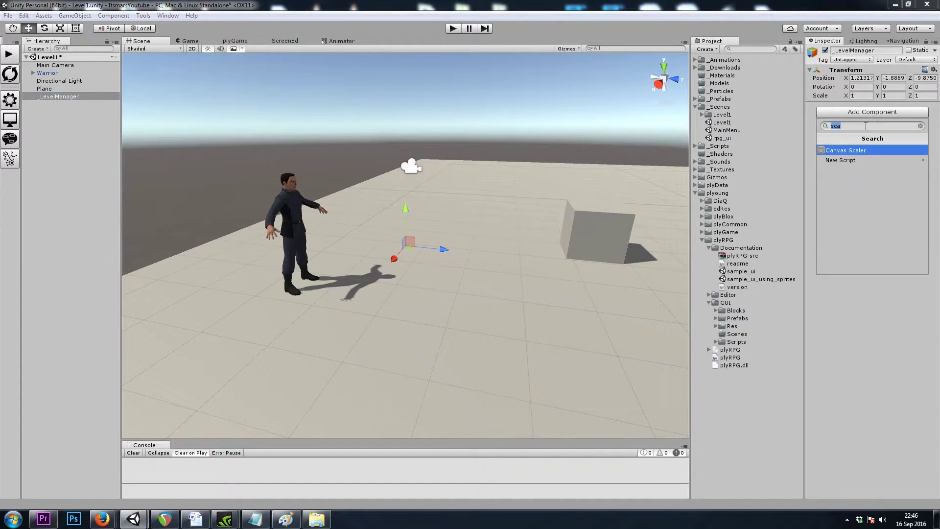
key("BackSpace")
left_click(852, 250)
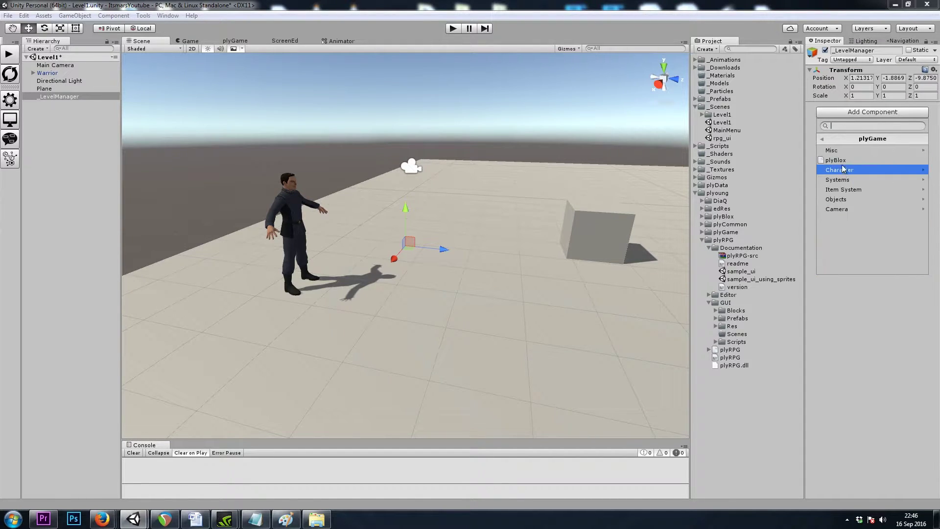
left_click(845, 163)
left_click(871, 122)
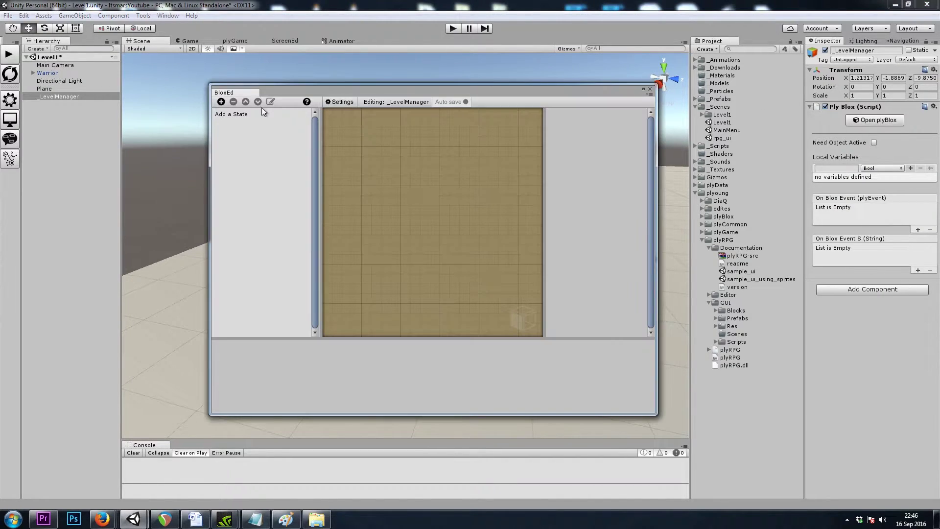
- Add a state to the _LevelManager Blox and give it an On Start event
left_click(221, 101)
left_click(222, 225)
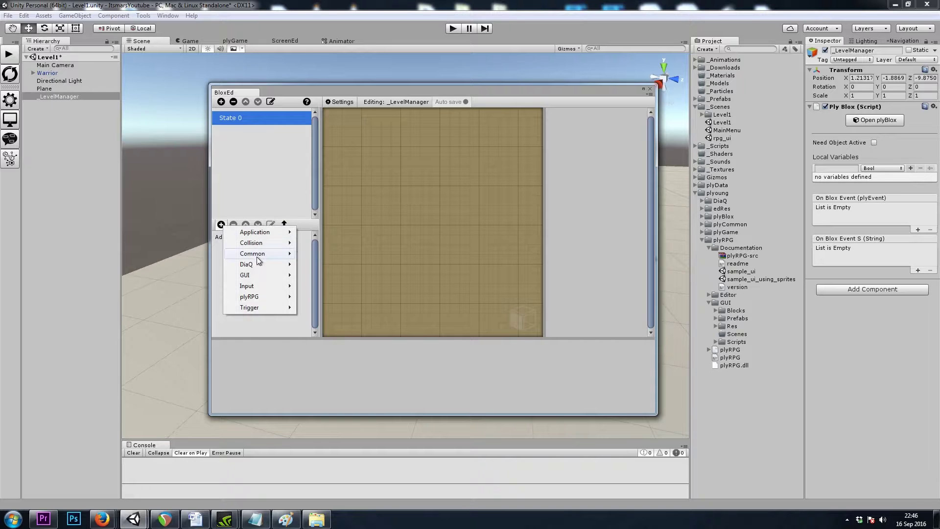
mouse_move(261, 259)
left_click(322, 339)
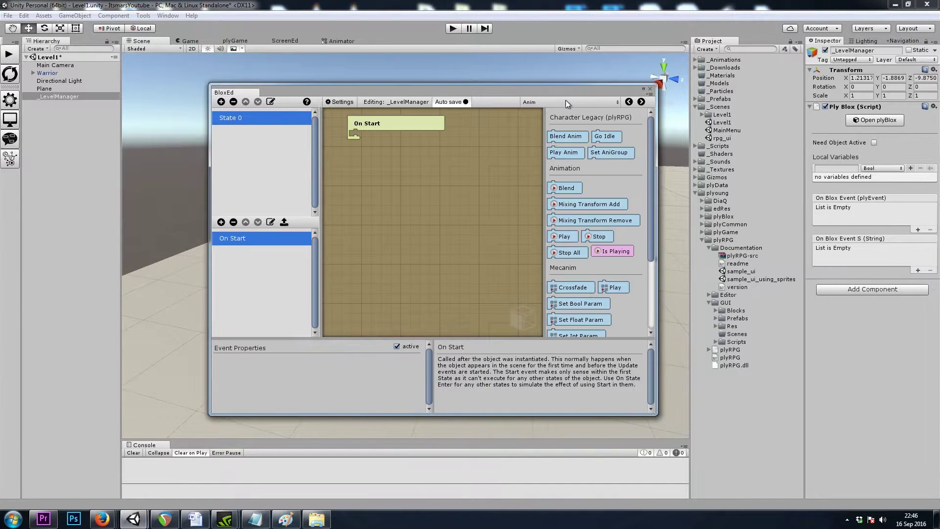
- Add the plyRPG Load UI block under the On Start event
left_click(551, 102)
left_click(544, 175)
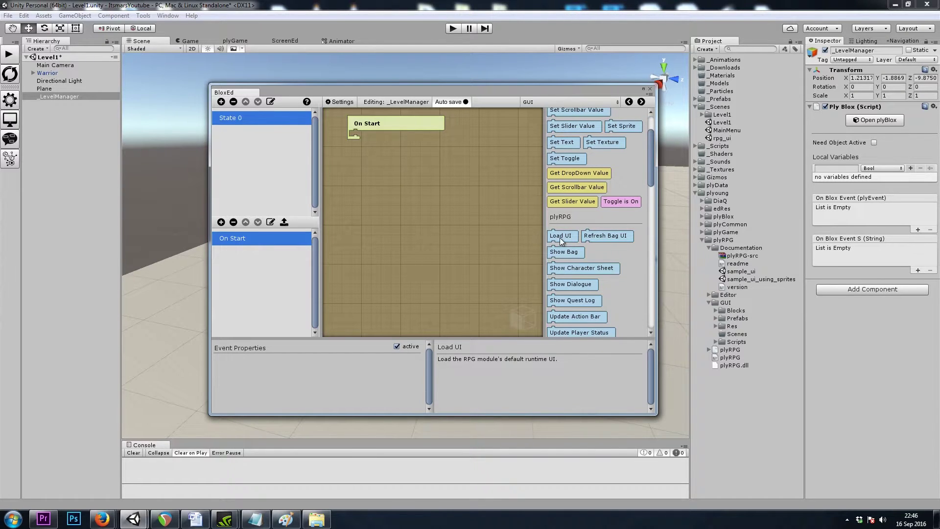
left_click_drag(558, 236, 371, 137)
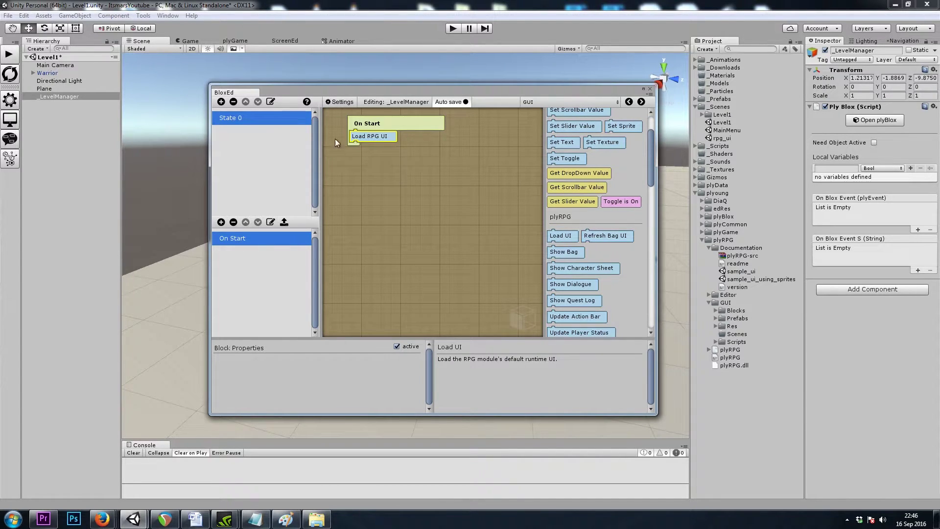
- Move the Blox editor out of the way and select the rpg_ui scene in the _Scenes folder
left_click_drag(410, 92, 387, 273)
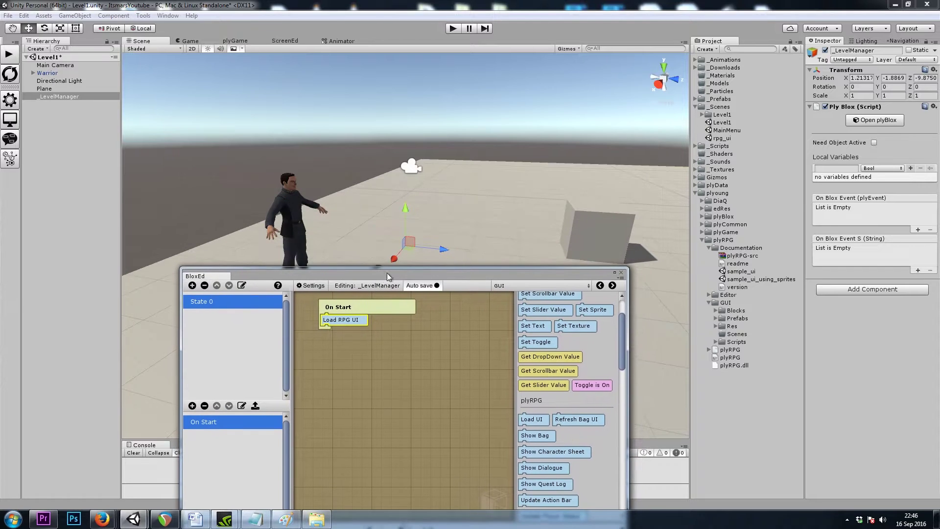
left_click(721, 139)
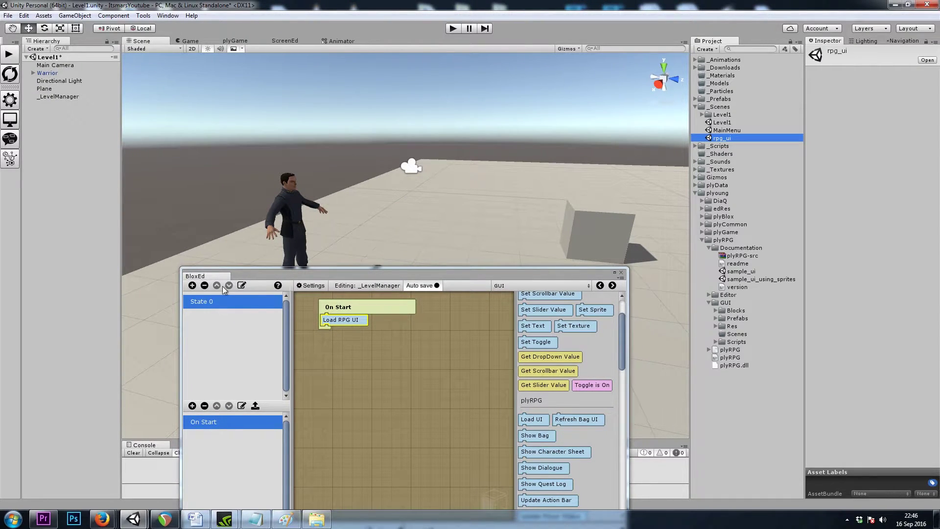
left_click_drag(527, 275, 0, 98)
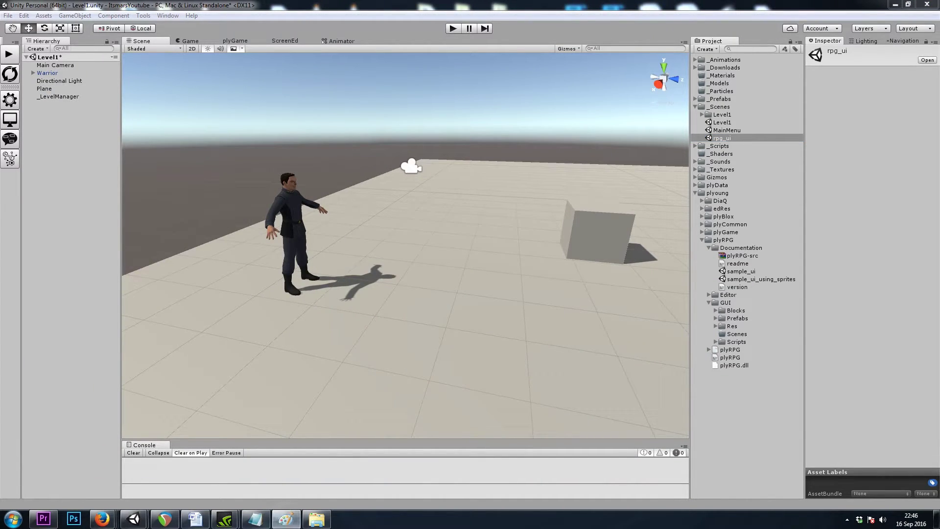
- In Paint's RPG_UI follows.jpg diagram, draw red arrows from Main Menu via [new game] to TOWN and outline the TOWN box
mouse_move(0, 73)
left_mouse_down()
mouse_move(421, 89)
mouse_move(454, 104)
left_mouse_up()
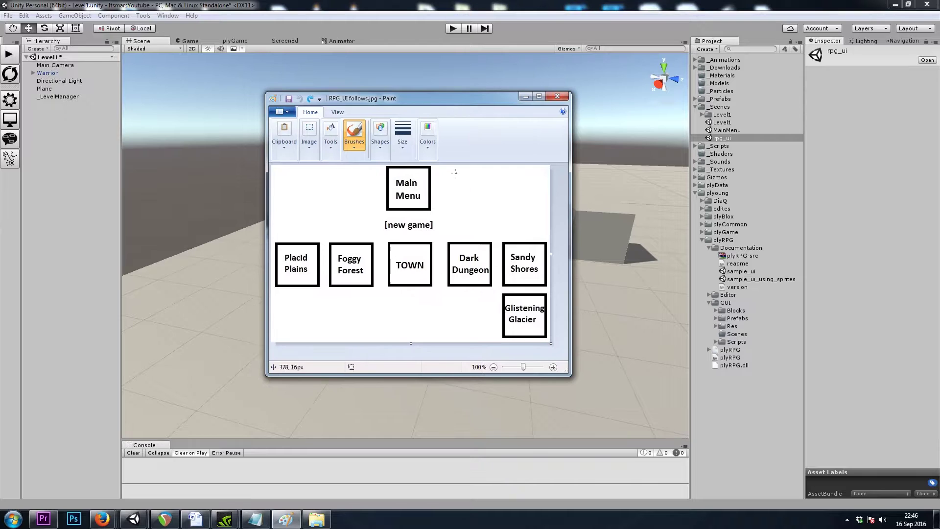
left_click_drag(571, 140, 729, 140)
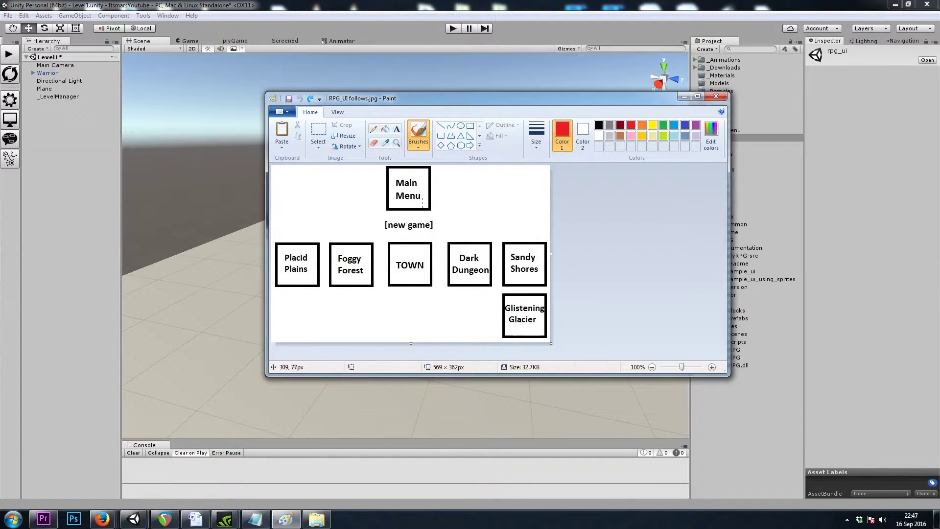
mouse_move(423, 203)
left_mouse_down()
mouse_move(423, 218)
mouse_move(434, 211)
left_mouse_up()
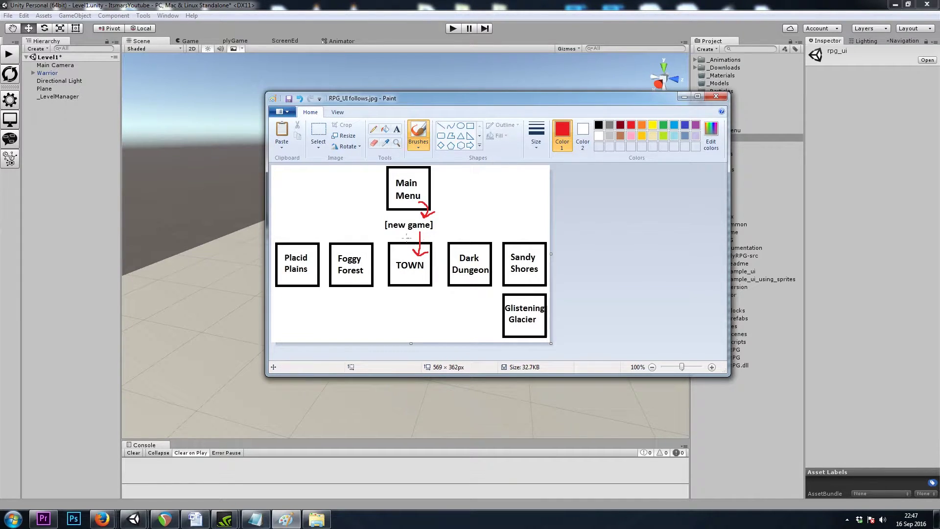
left_click_drag(391, 244, 392, 276)
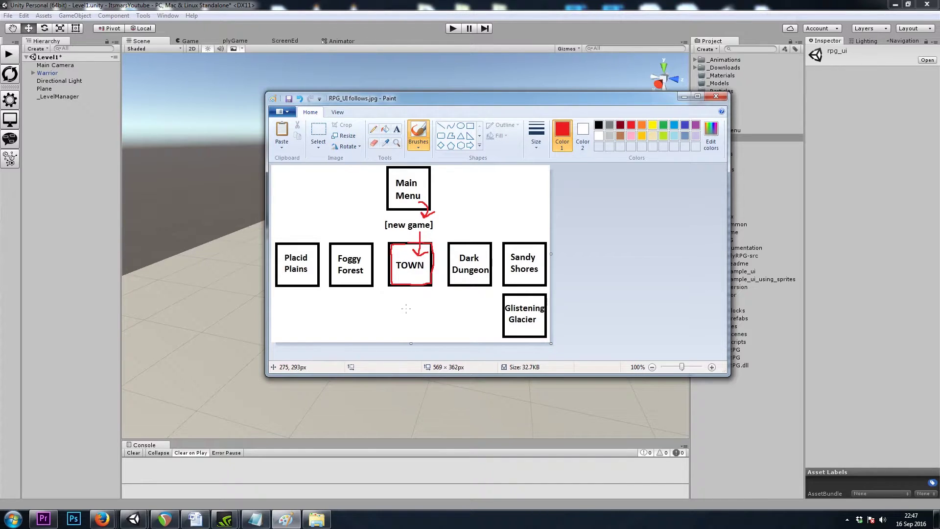
left_click_drag(516, 95, 0, 103)
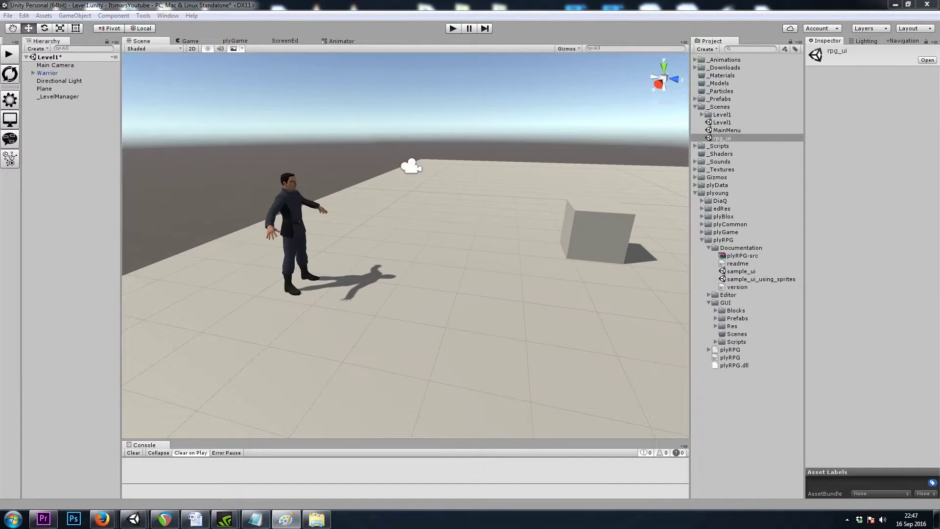
- Select _LevelManager in Unity, bring its Blox editor back into view and select the Load RPG UI block
left_click(73, 96)
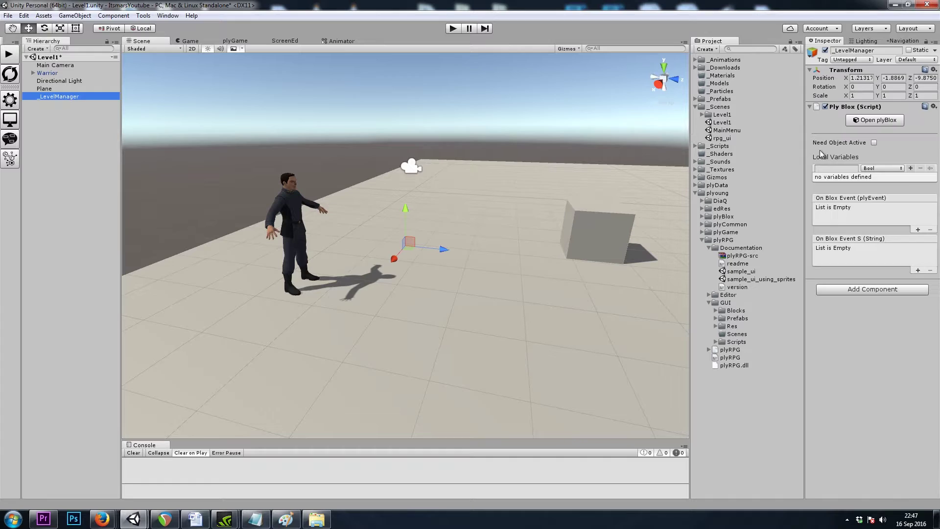
left_click_drag(0, 102, 489, 88)
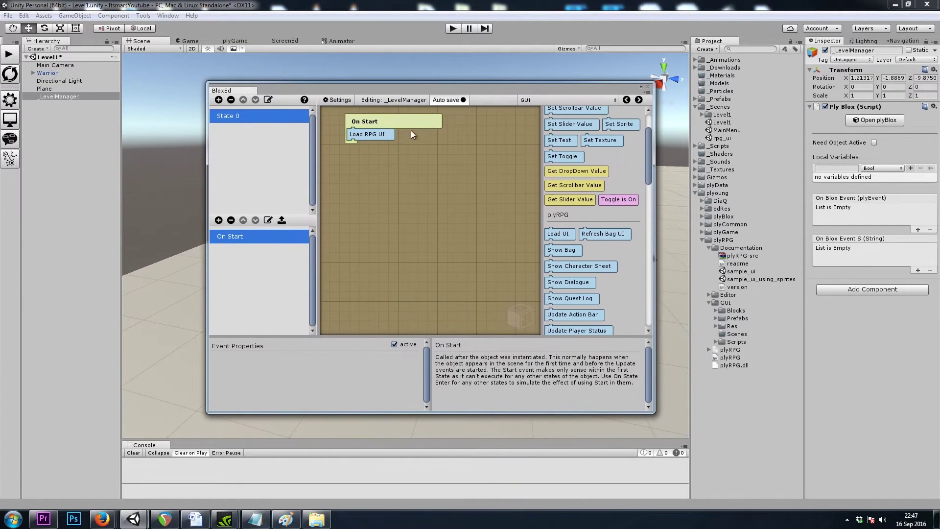
left_click(379, 136)
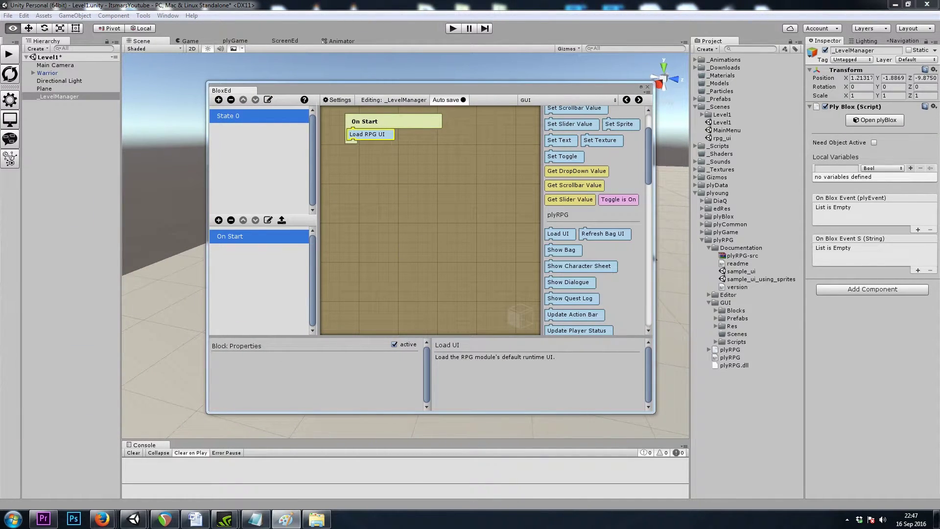
- In the Paint diagram, draw red arrows from TOWN to Foggy Forest and back to TOWN
left_click_drag(0, 91, 504, 105)
mouse_move(272, 256)
left_mouse_down()
mouse_move(229, 259)
mouse_move(238, 256)
left_mouse_up()
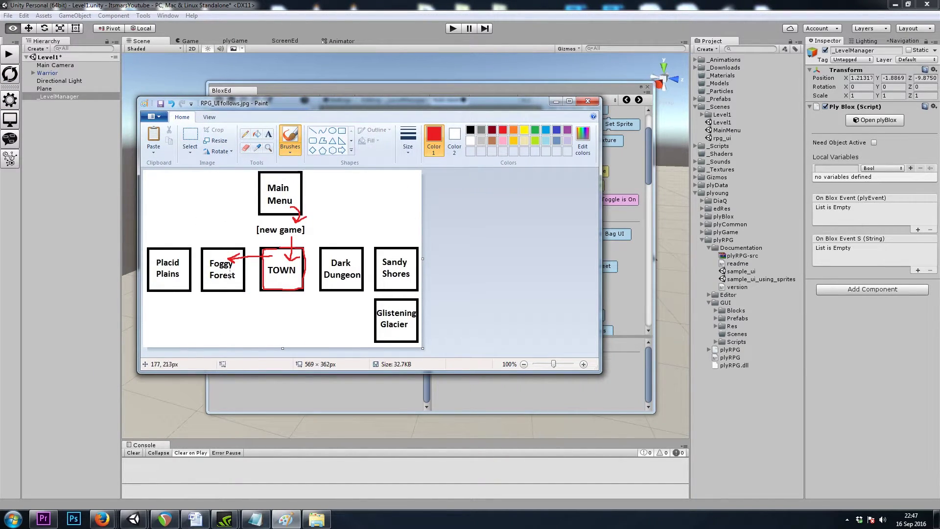
left_click_drag(229, 281, 277, 281)
left_click_drag(266, 279, 277, 289)
mouse_move(413, 112)
left_mouse_down()
mouse_move(446, 294)
mouse_move(460, 232)
mouse_move(0, 147)
left_mouse_up()
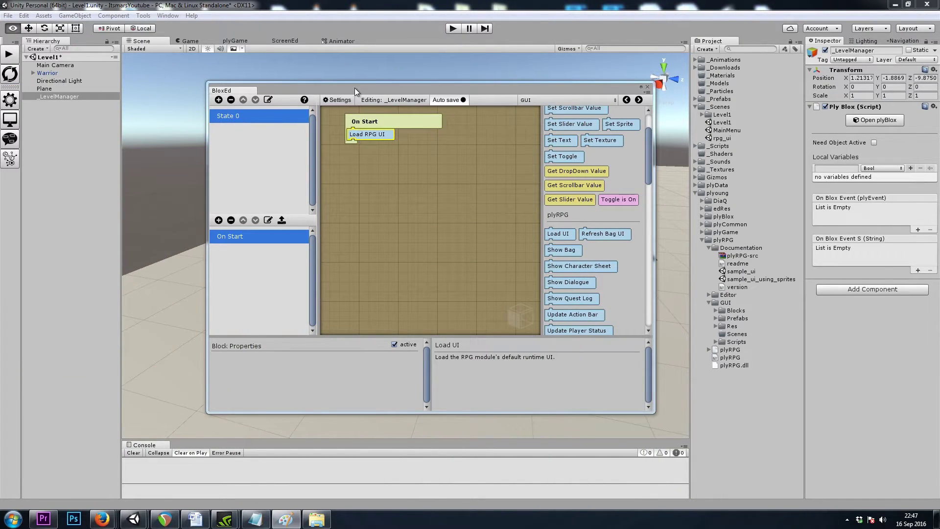
- Define a global Bool variable named NewGame in the plyBlox settings and set it to true
left_click_drag(355, 87, 352, 88)
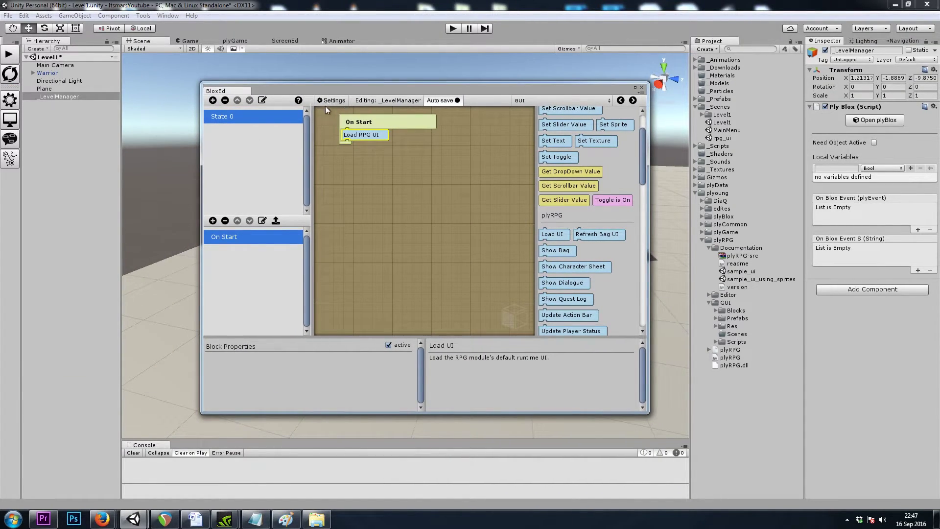
left_click(332, 100)
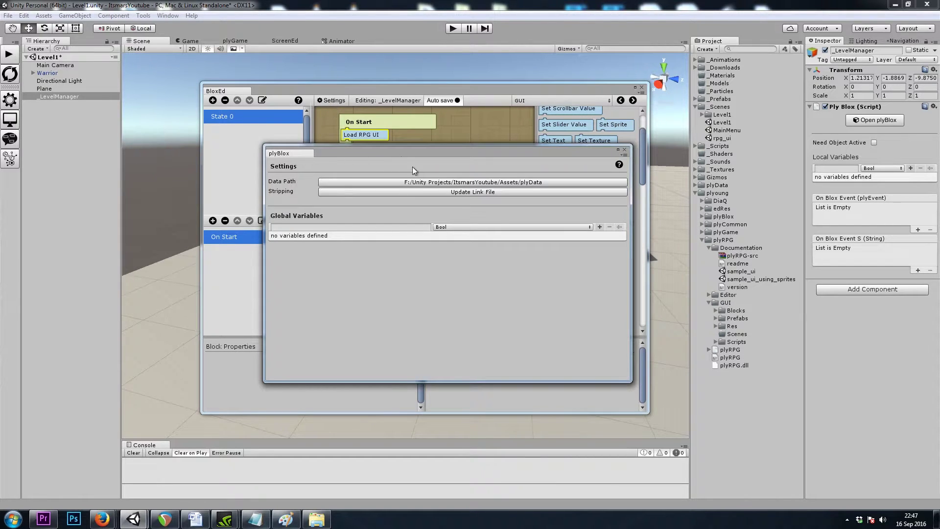
left_click(451, 227)
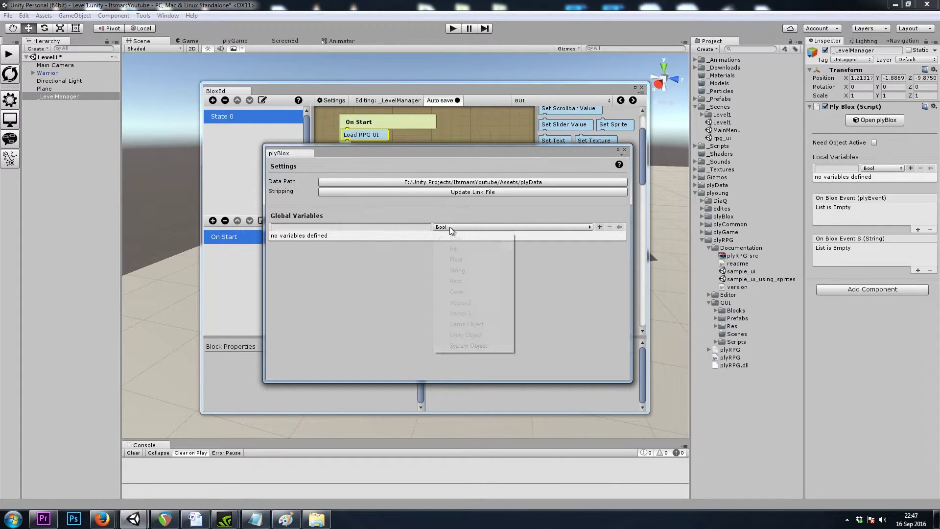
left_click(458, 238)
left_click(381, 227)
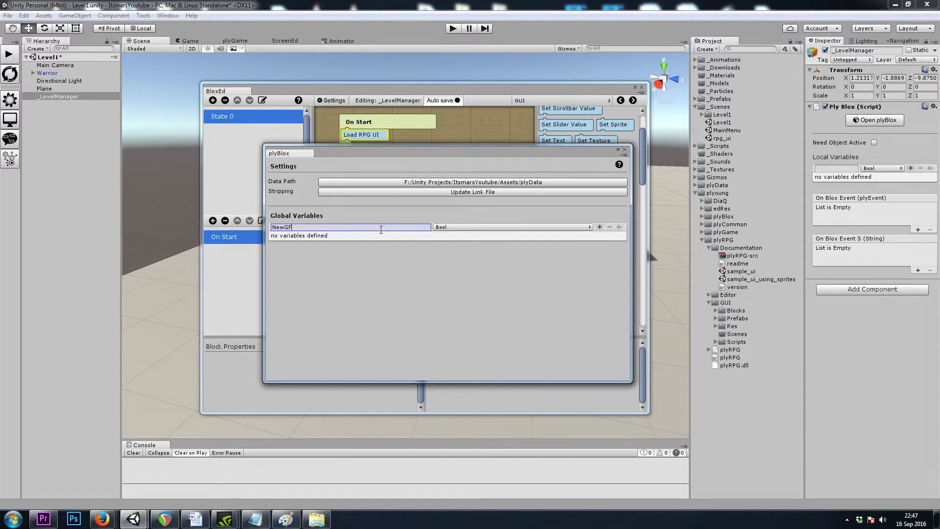
left_click(599, 226)
left_click(362, 237)
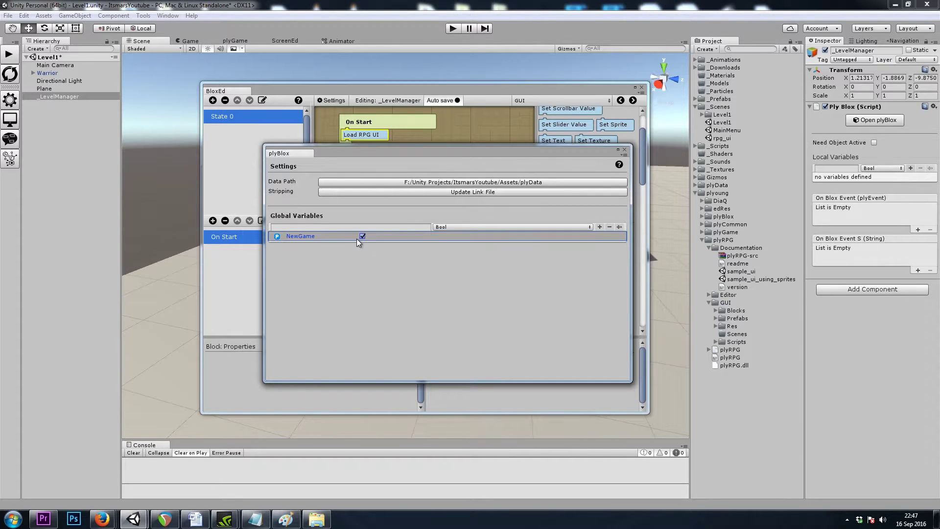
left_click(624, 151)
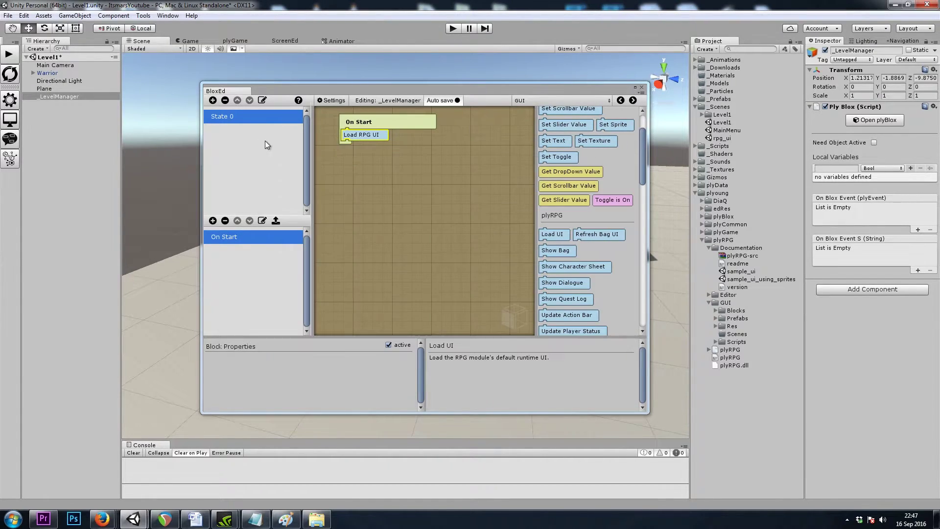
- Insert an If block above Load RPG UI in On Start and give it an a = b comparison as its condition
left_click(526, 102)
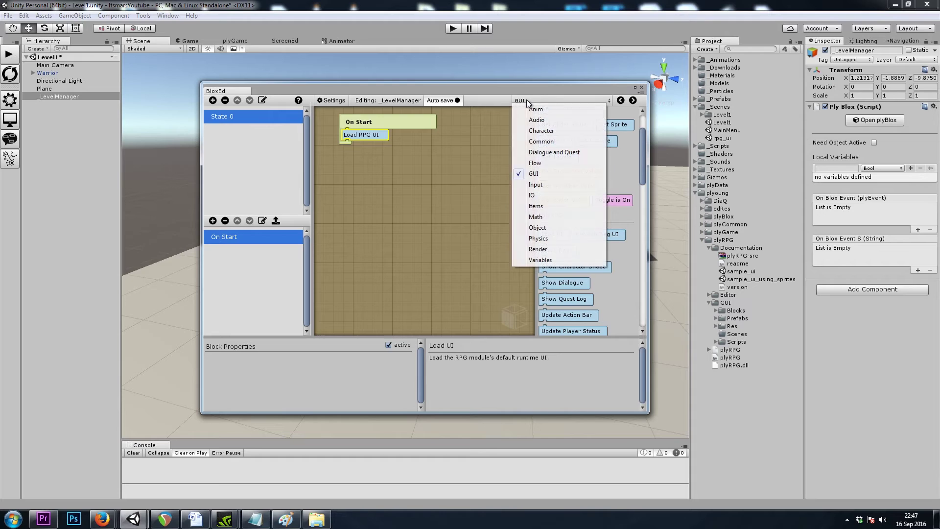
left_click(541, 163)
left_click_drag(599, 270, 362, 128)
scroll(608, 271, "down", 5)
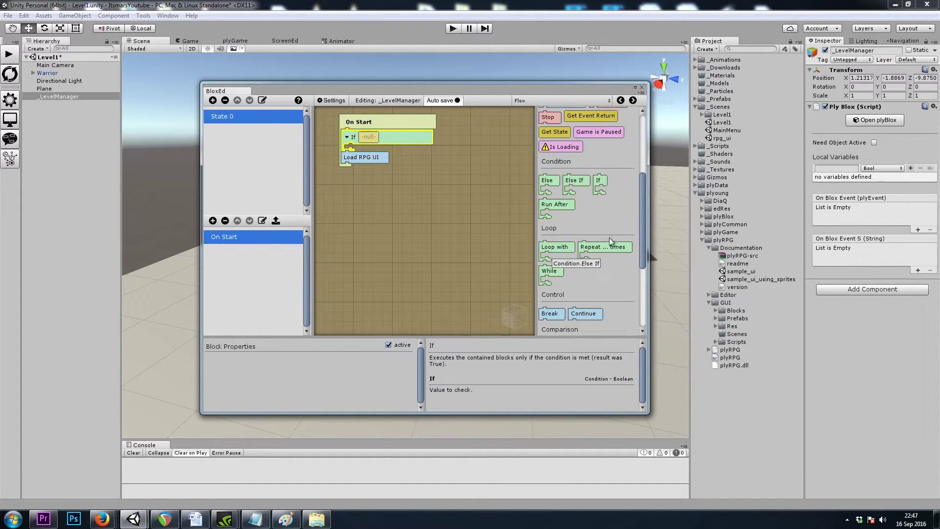
left_click_drag(601, 259, 368, 139)
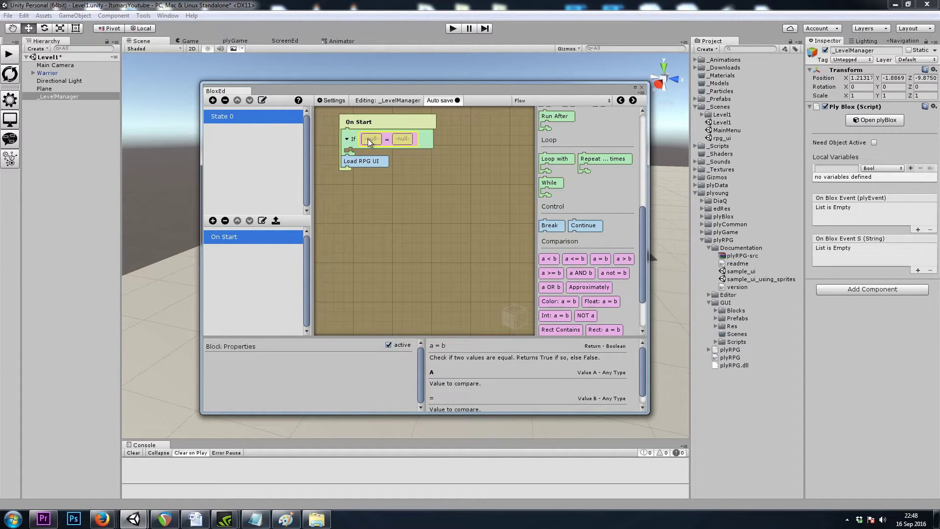
- Fill the first operand of the If comparison with a Global Variable block named NewGame
left_click(536, 101)
left_click(541, 260)
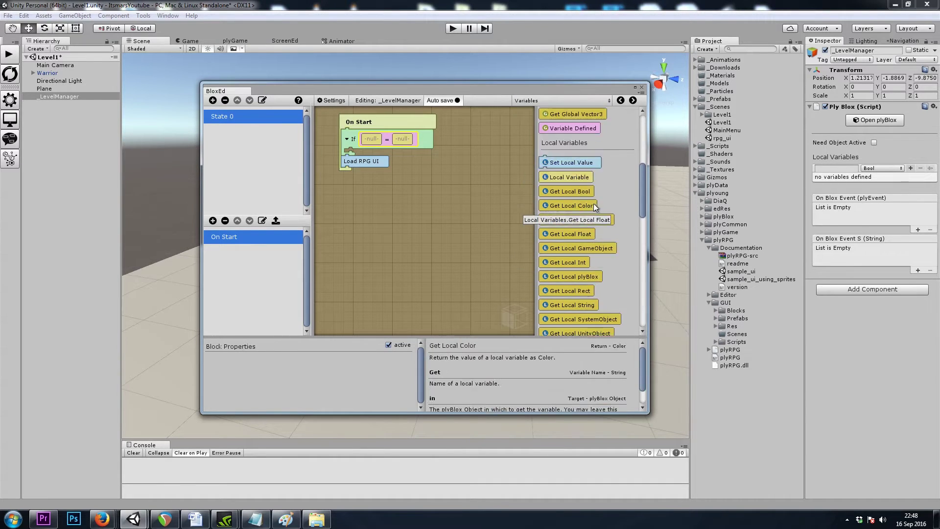
scroll(592, 204, "up", 5)
left_click_drag(574, 148, 368, 138)
left_click(300, 354)
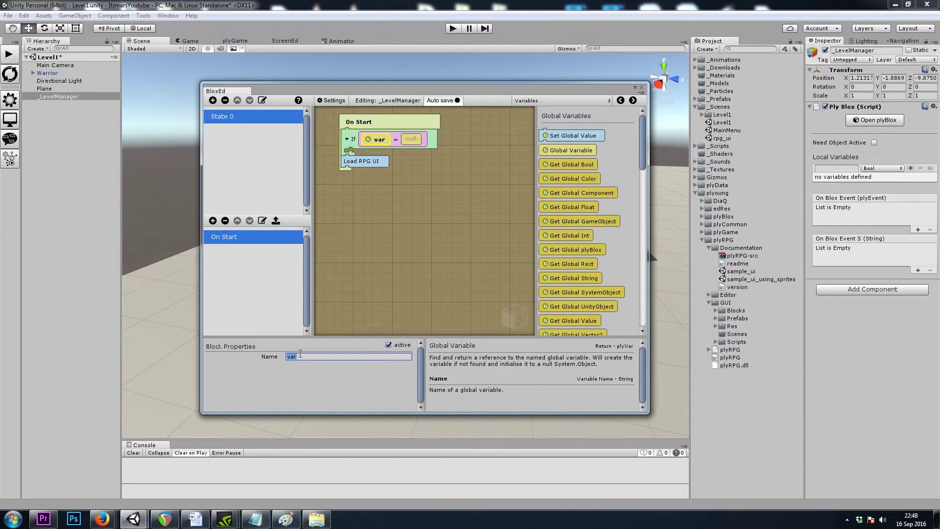
type("NewGame")
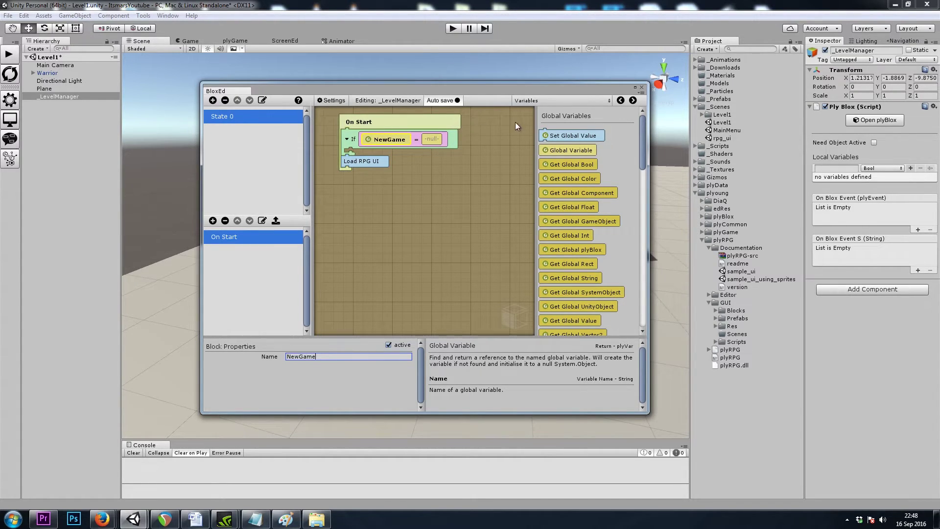
- Fill the second operand of the If comparison with a Boolean value set to True
left_click(542, 100)
left_click(543, 140)
left_click_drag(553, 191, 433, 141)
left_click(289, 357)
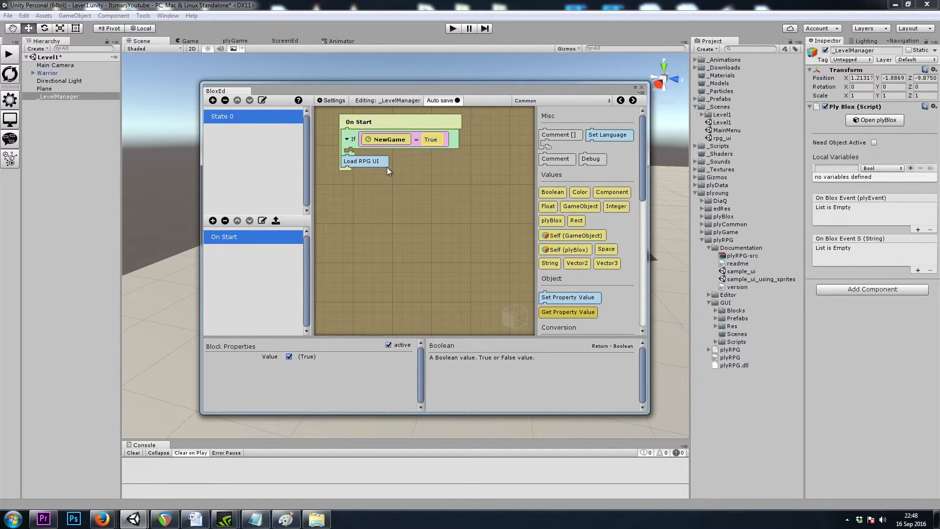
- Move the Load RPG UI block inside the If block
left_click(366, 160)
key("Delete")
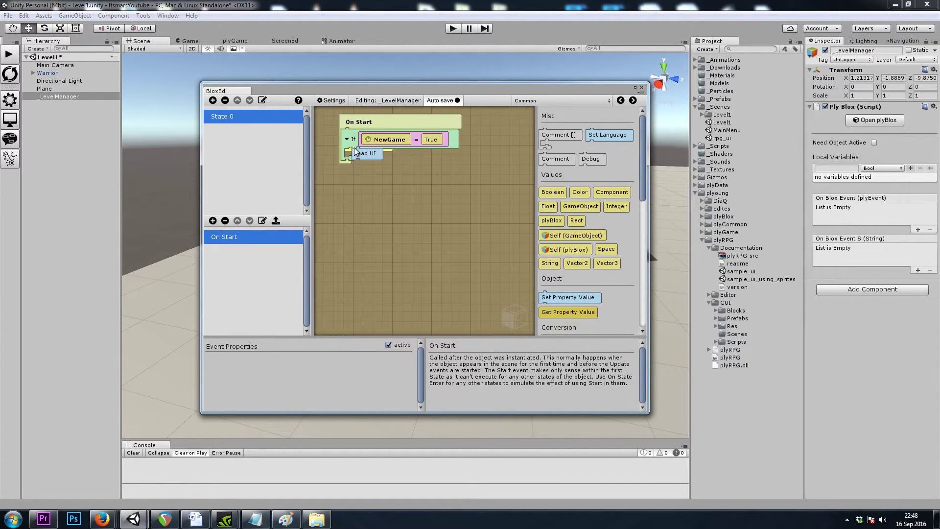
left_click_drag(354, 148, 374, 155)
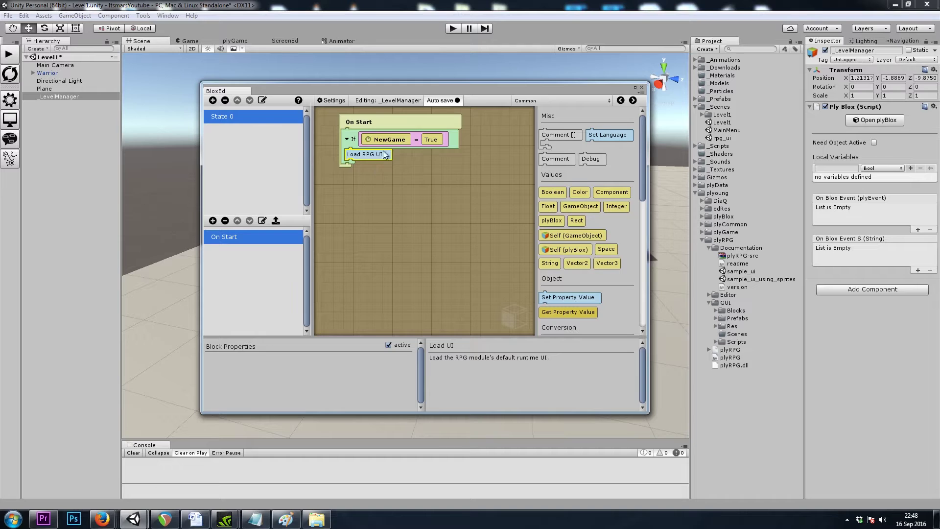
left_click(392, 139)
left_click(382, 154)
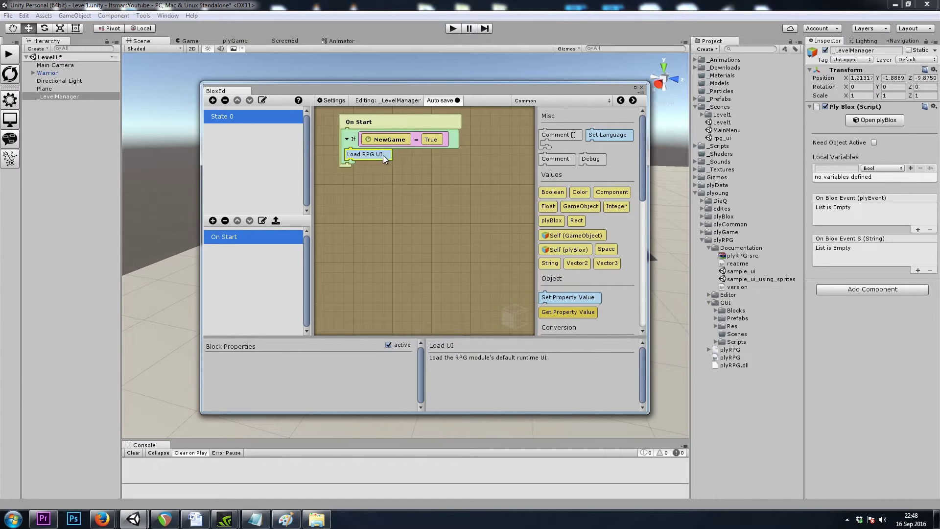
- Add a Set Global Value block below Load RPG UI inside the If block, targeting the NewGame variable
left_click(538, 101)
left_click(541, 260)
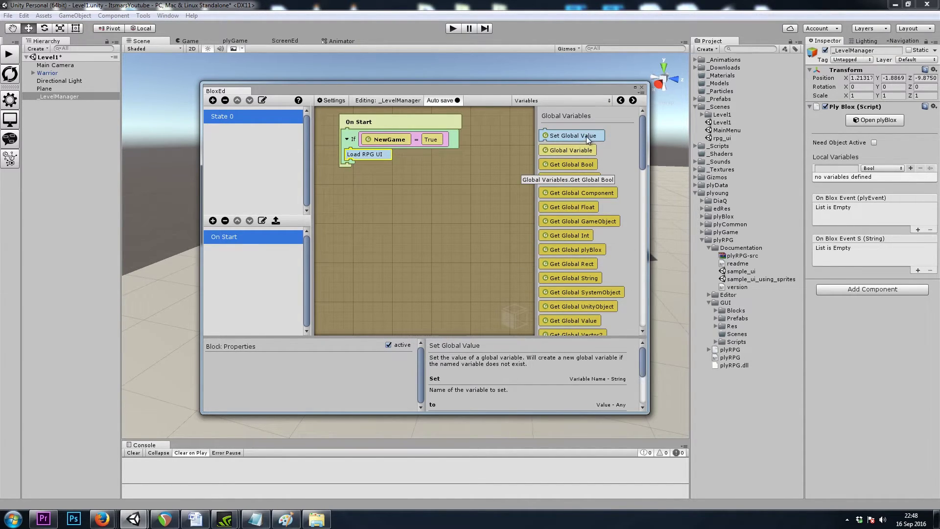
left_click_drag(586, 136, 351, 166)
left_click(318, 356)
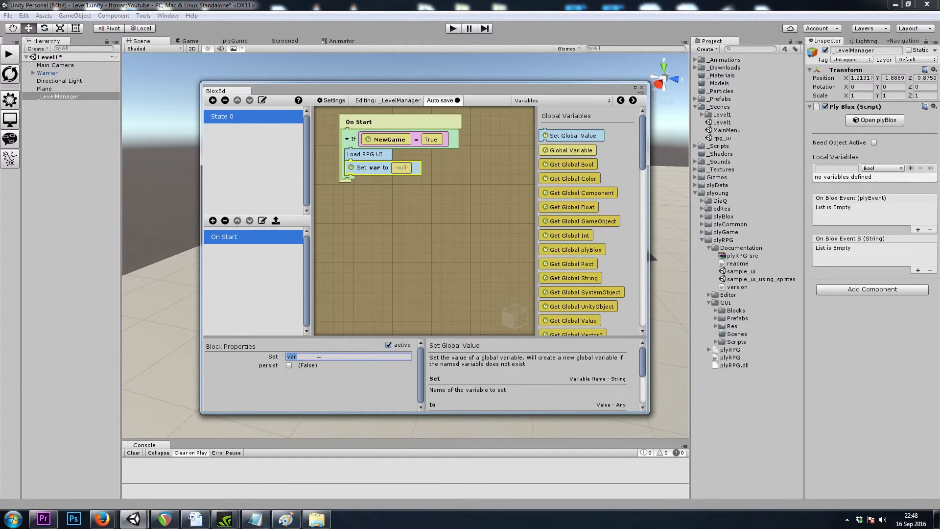
type("NewGame")
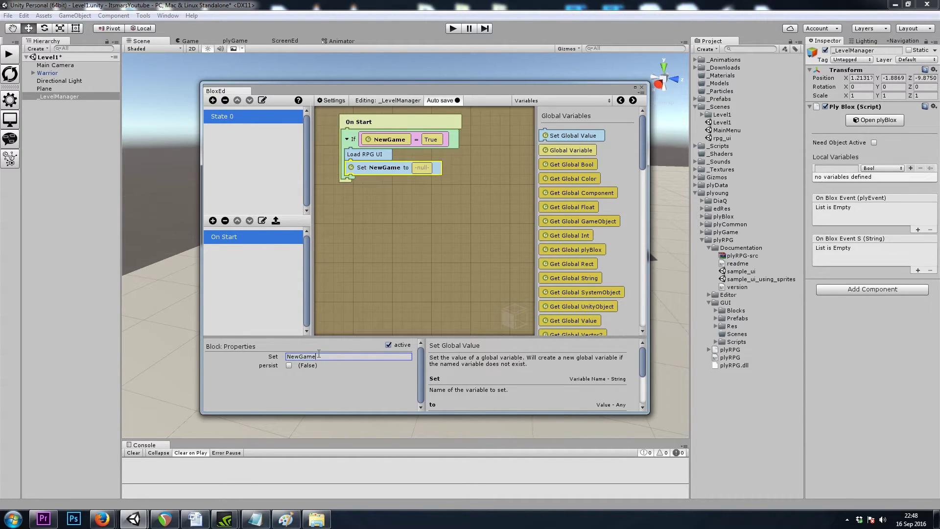
- Give the Set NewGame block a Boolean value of False
left_click(608, 100)
left_click(571, 145)
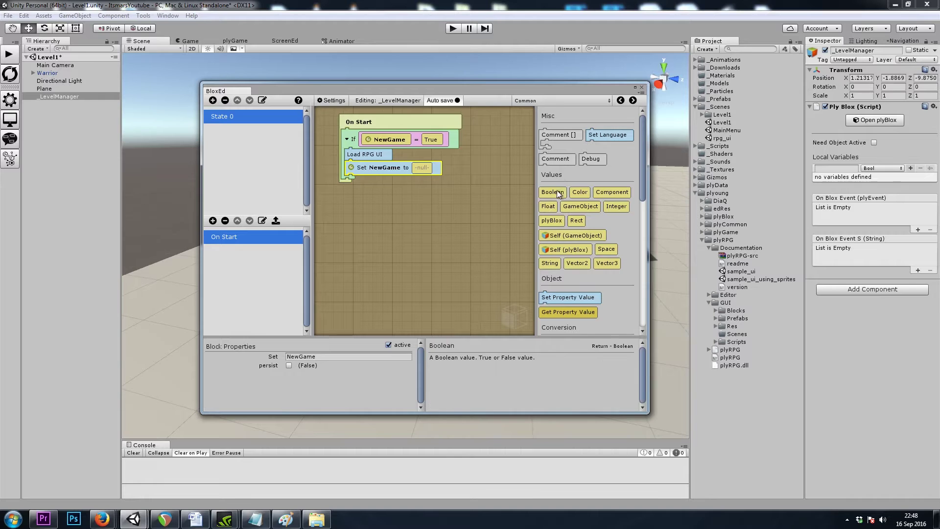
left_click_drag(554, 191, 443, 179)
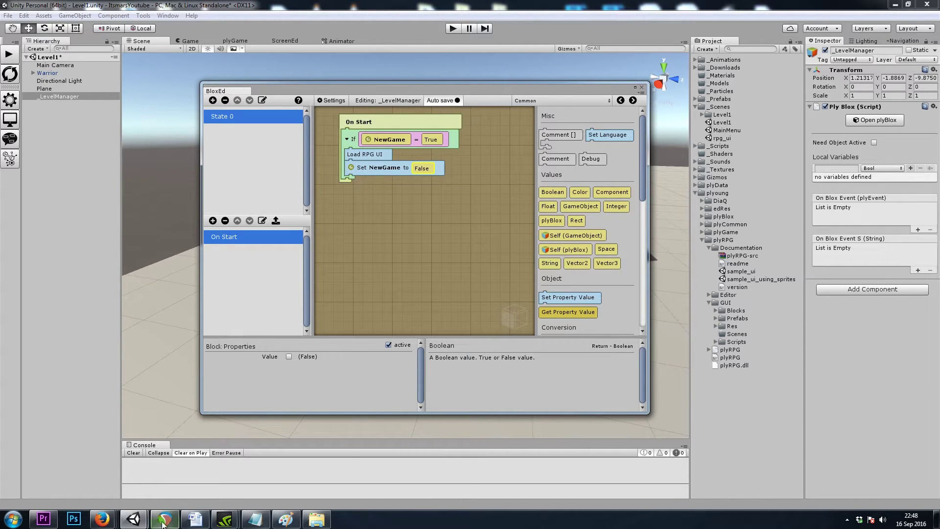
- Switch to the Paint diagram, undo the last strokes, and draw red arrows from [new game] to TOWN and between TOWN and Foggy Forest
left_click(286, 519)
left_click_drag(450, 104, 481, 105)
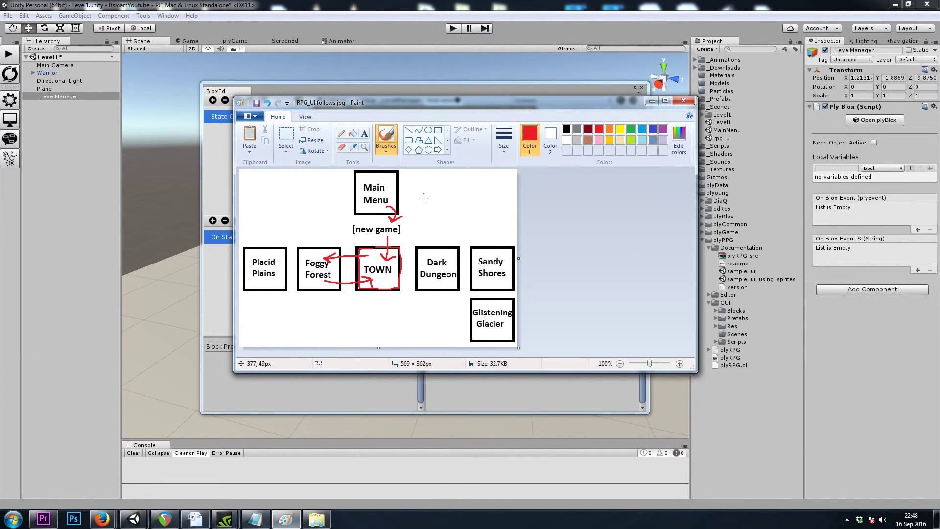
key("ctrl+z")
key("ctrl+z")
key("ctrl+z")
key("ctrl+z")
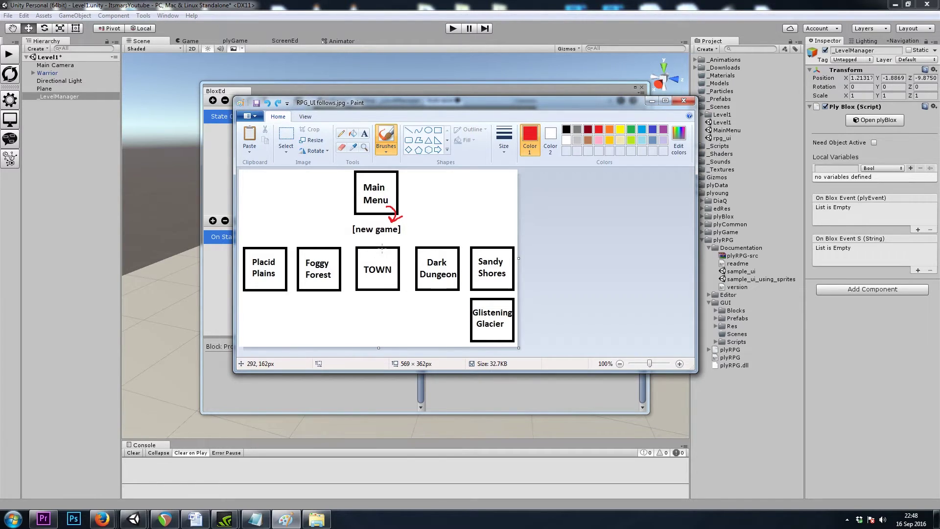
mouse_move(389, 231)
left_mouse_down()
mouse_move(388, 254)
mouse_move(395, 247)
mouse_move(332, 260)
mouse_move(362, 268)
mouse_move(359, 277)
left_mouse_up()
left_click_drag(422, 104, 378, 111)
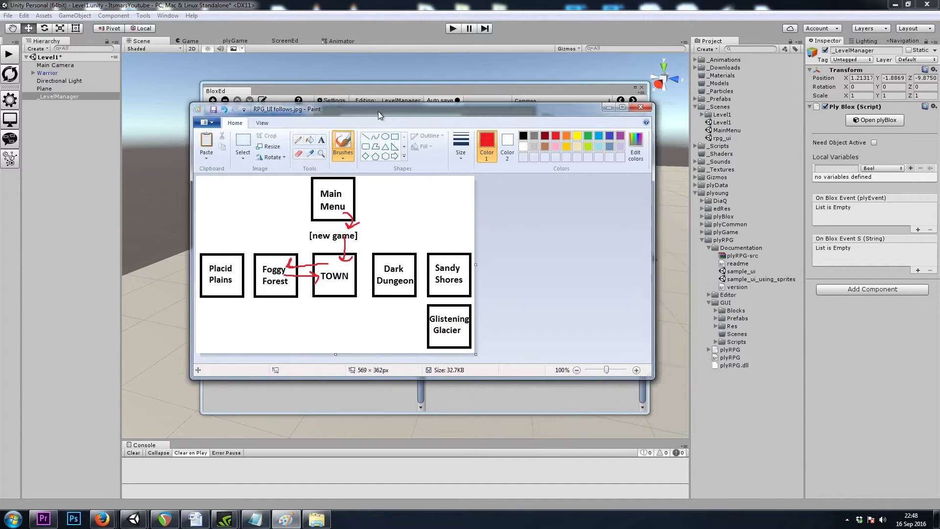
- Return to the Blox editor in Unity and review the Set NewGame and Load RPG UI blocks
left_click(174, 109)
left_click(408, 172)
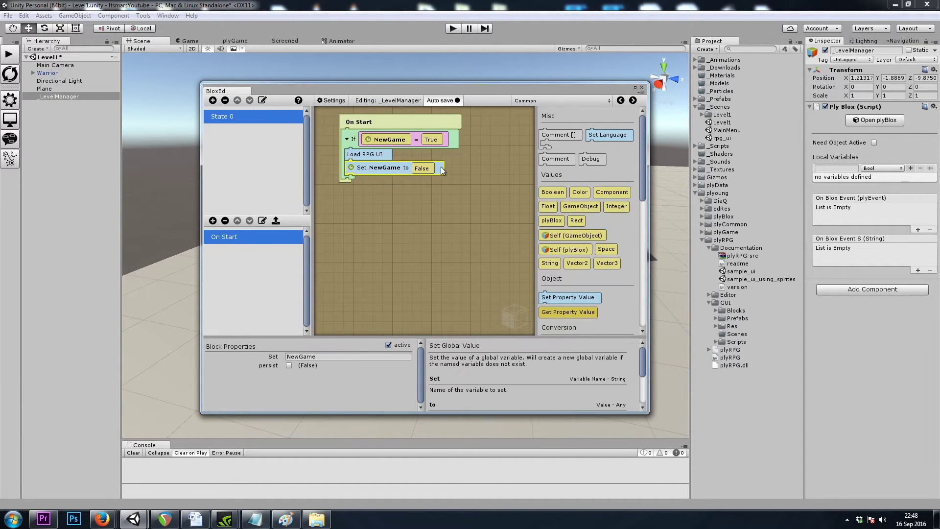
left_click(428, 168)
left_click(374, 154)
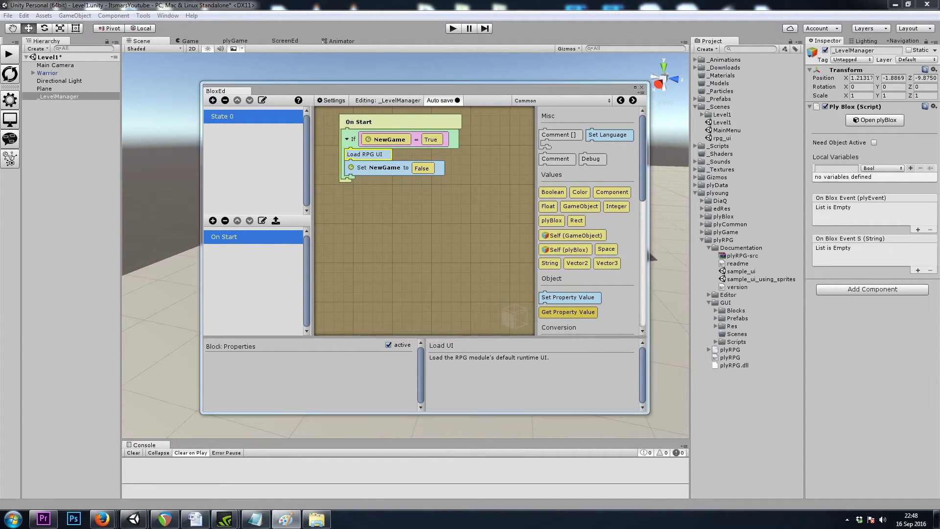
- In the Paint diagram, undo the arrows between TOWN and Foggy Forest and redraw only the one leading from TOWN to Foggy Forest
left_click(286, 519)
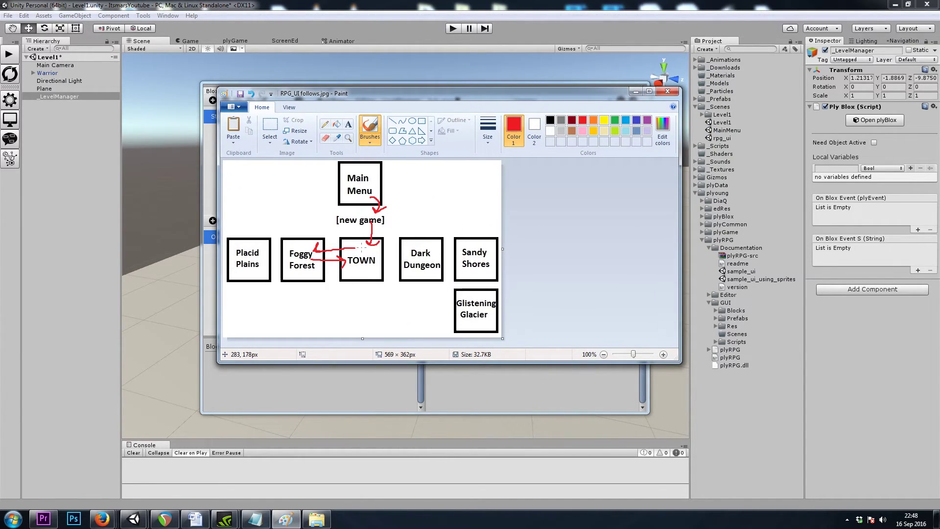
key("ctrl+z")
key("ctrl+z")
mouse_move(357, 250)
left_mouse_down()
mouse_move(316, 259)
mouse_move(311, 244)
left_mouse_up()
left_click(636, 92)
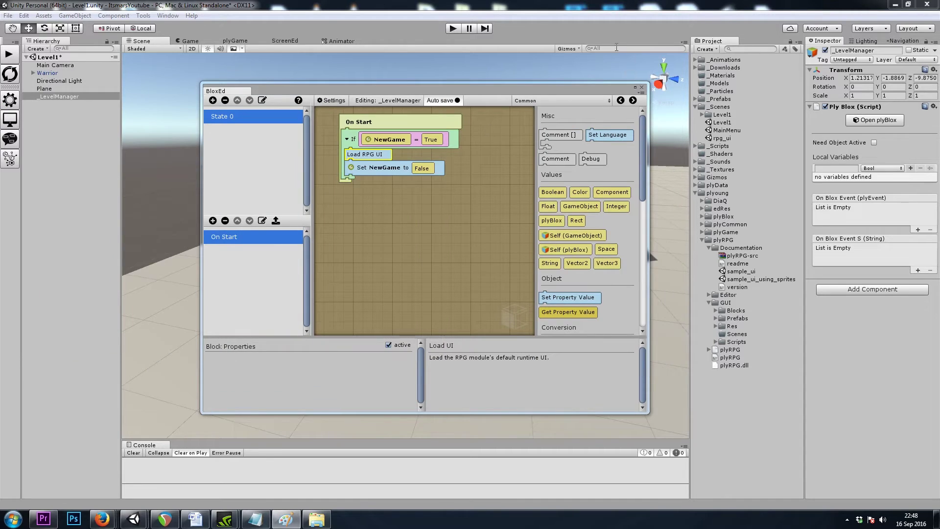
- Close the Blox editor, save Level1, and open the rpg_ui scene in 2D view framed on the RPG_UI object
left_click(641, 87)
key("ctrl+s")
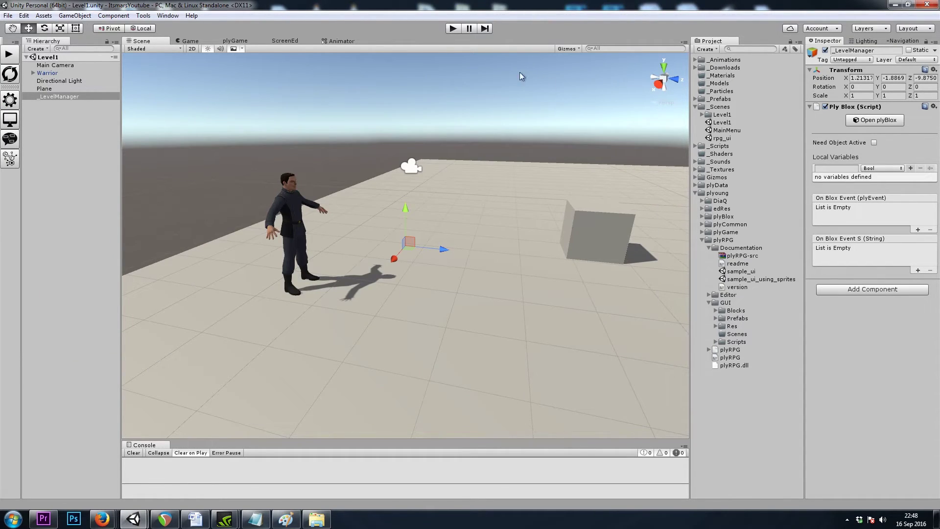
double_click(722, 138)
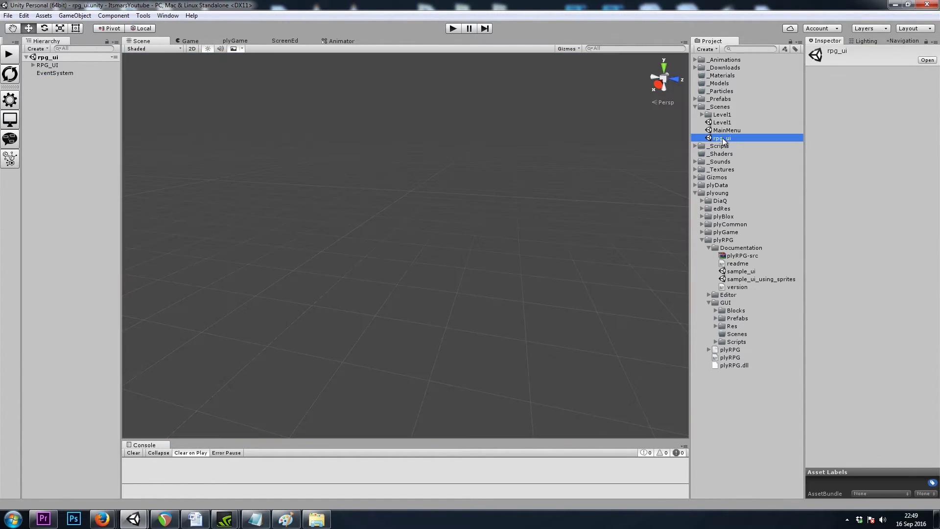
left_click(192, 48)
double_click(47, 65)
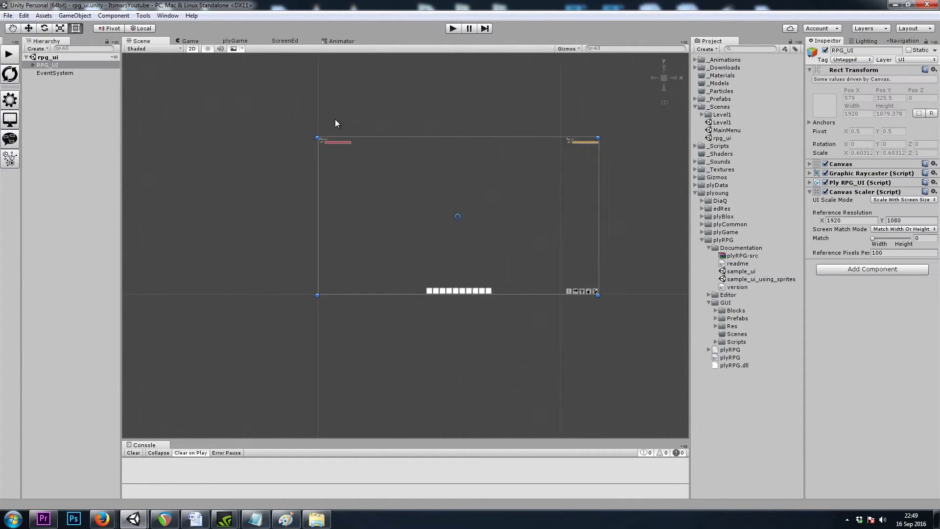
left_click(45, 67)
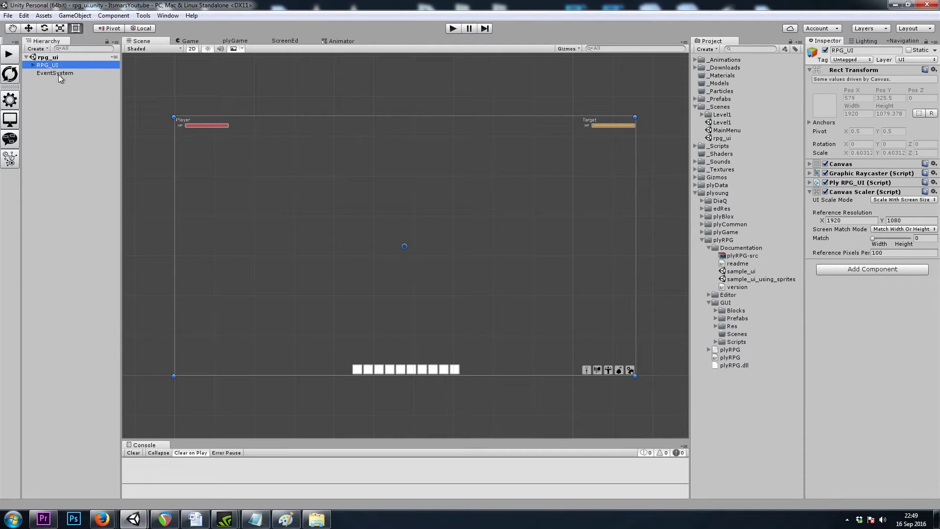
- Add a plyBlox component to the RPG_UI object and open it for editing
left_click(847, 192)
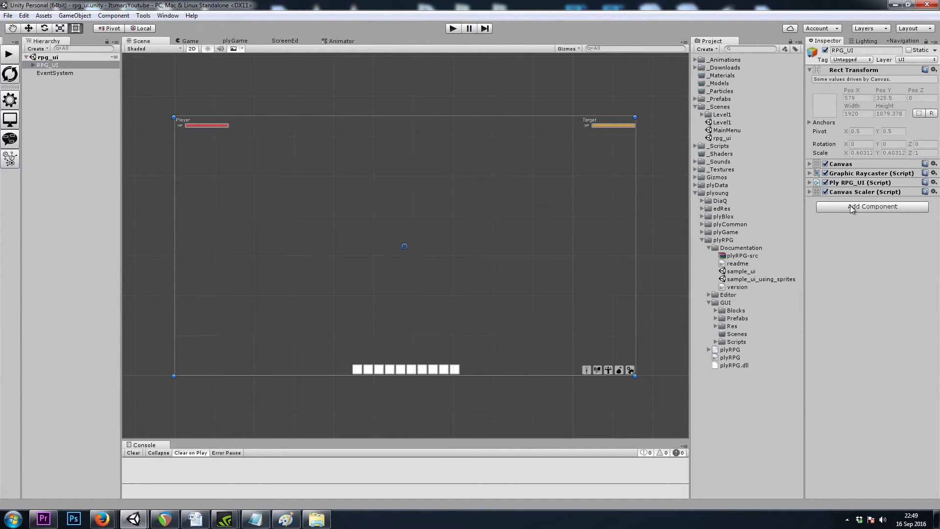
left_click(857, 207)
left_click(847, 334)
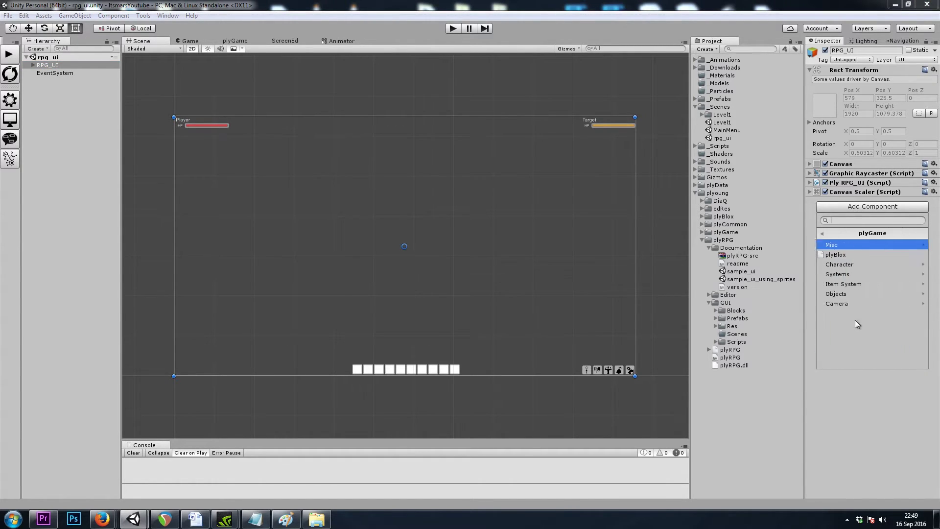
left_click(845, 255)
left_click(874, 216)
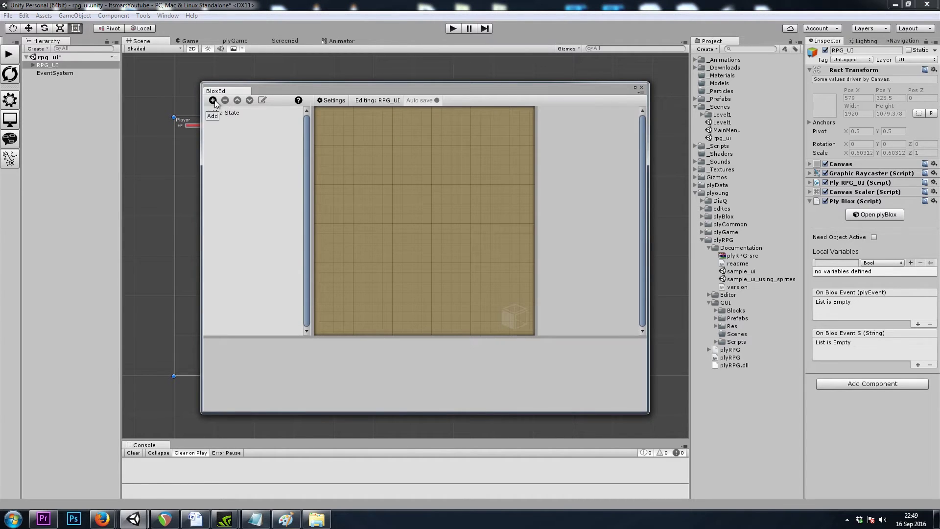
- Add a state with an On Start event to the RPG_UI Blox
left_click(213, 100)
left_click(212, 223)
mouse_move(255, 254)
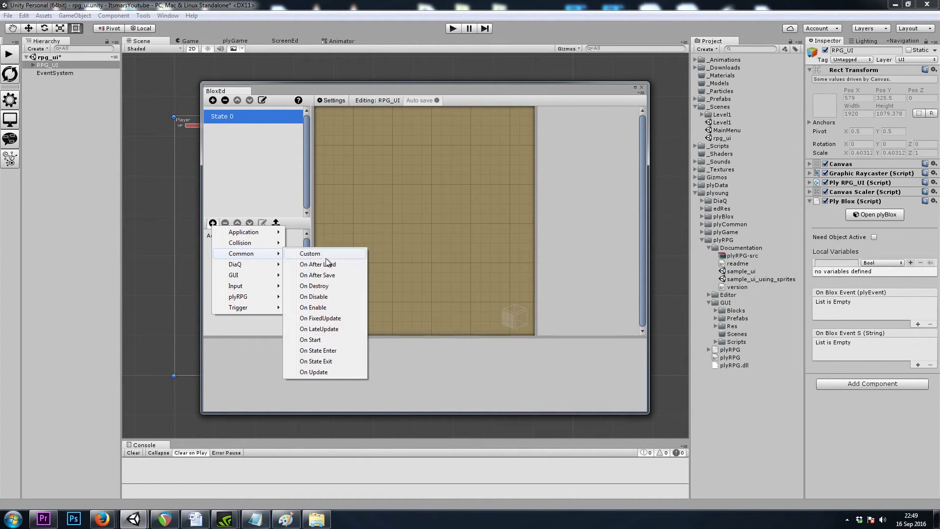
left_click(326, 340)
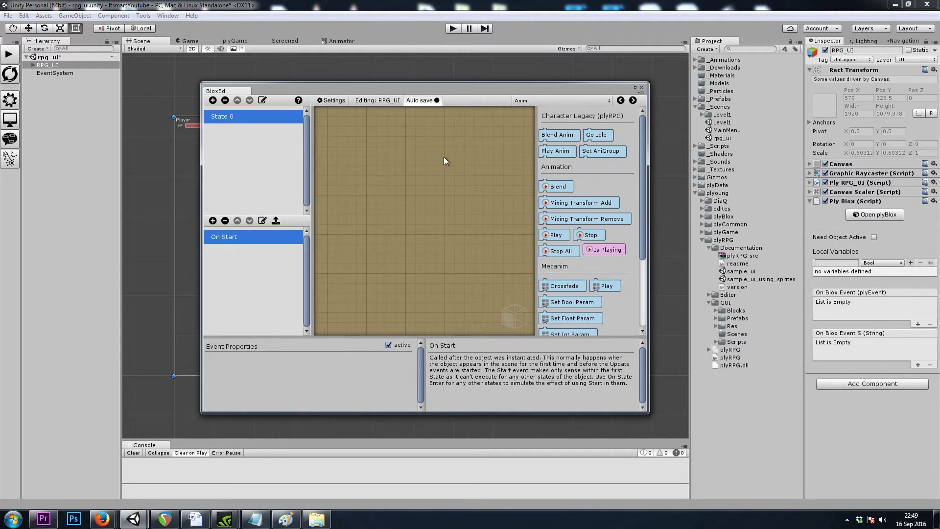
middle_click_drag(444, 156, 369, 249)
- Add a Don't Destroy On Load block for the object itself under the On Start event
left_click(535, 102)
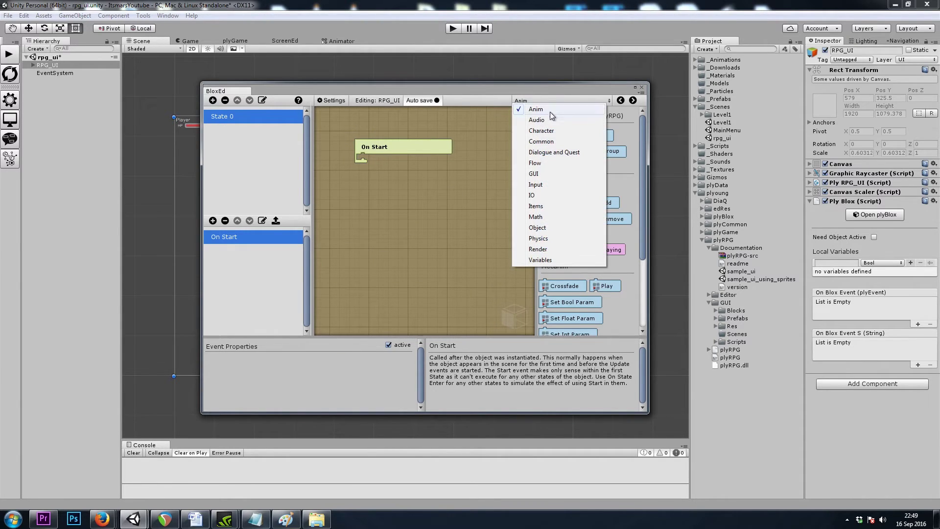
left_click(554, 228)
scroll(621, 228, "down", 8)
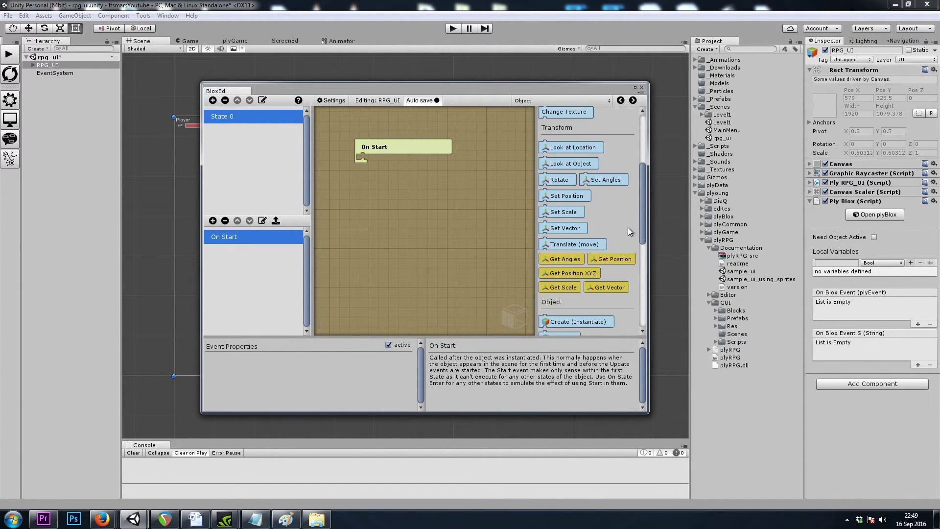
left_click(559, 264)
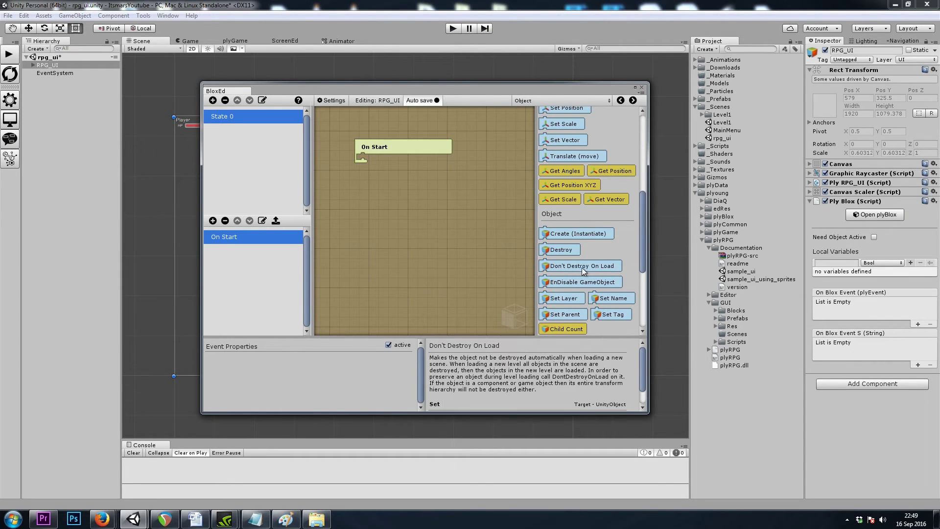
left_click_drag(581, 267, 377, 157)
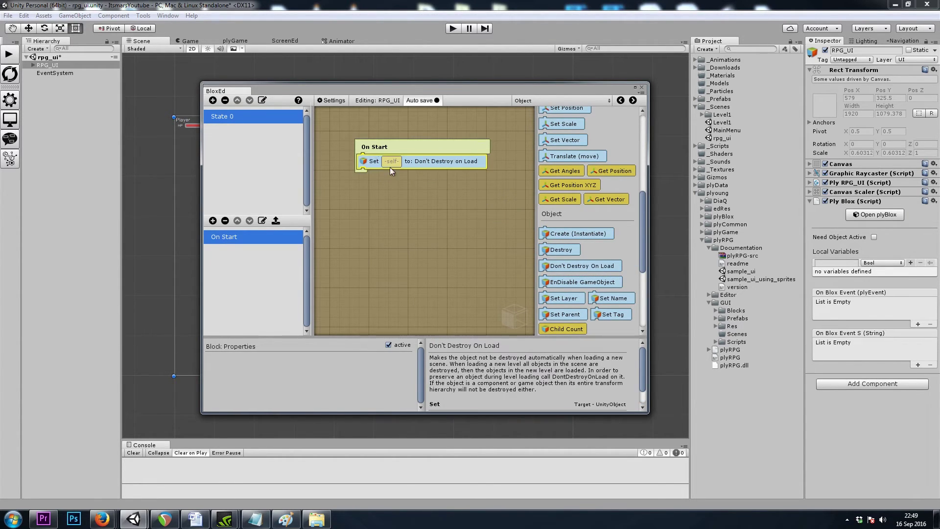
left_click_drag(434, 204, 421, 205)
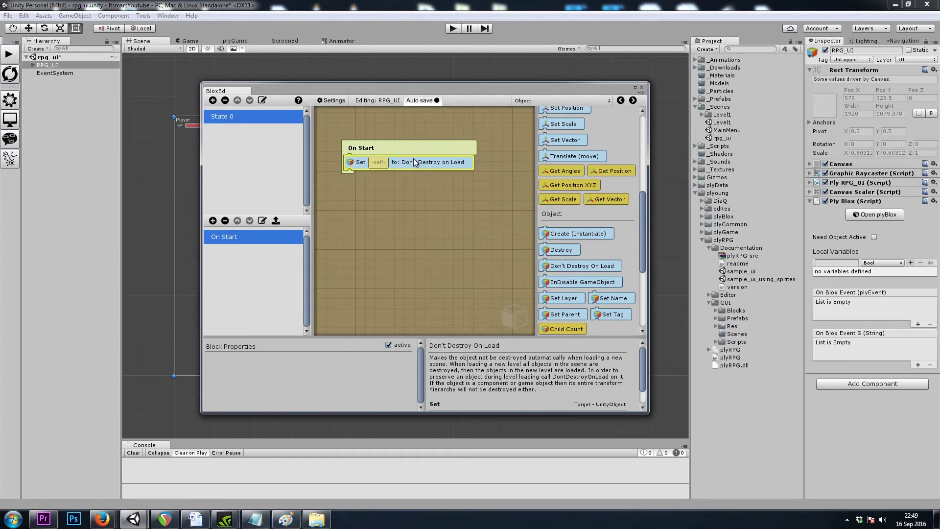
- In the Paint diagram, draw red arrows from TOWN to Dark Dungeon and Sandy Shores, and from Sandy Shores to Glistening Glacier
left_click_drag(384, 91, 398, 211)
left_click(59, 68)
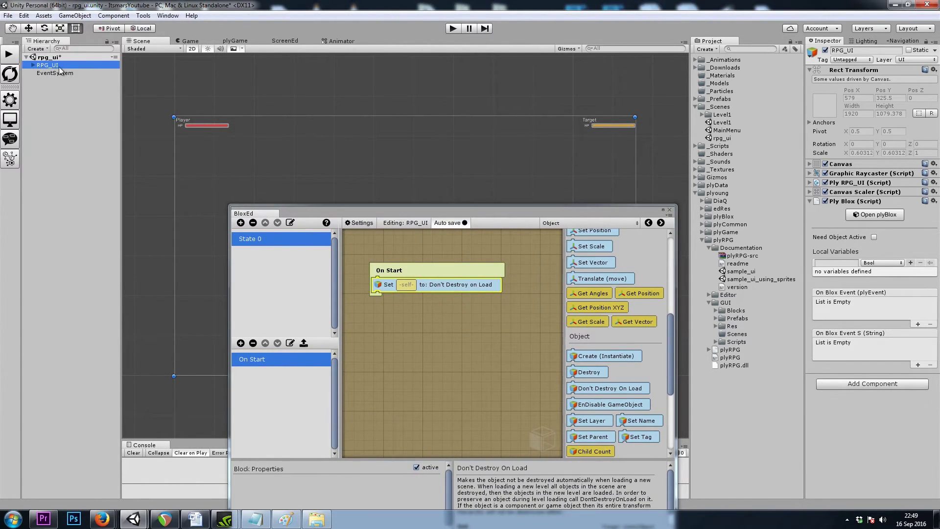
left_click(287, 522)
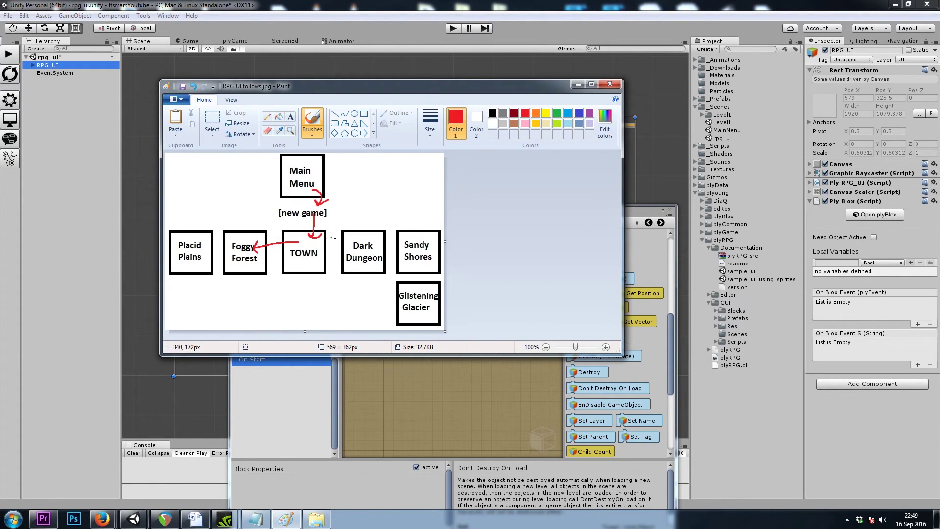
left_click_drag(317, 246, 405, 237)
mouse_move(408, 270)
left_mouse_down()
mouse_move(415, 293)
mouse_move(422, 286)
left_mouse_up()
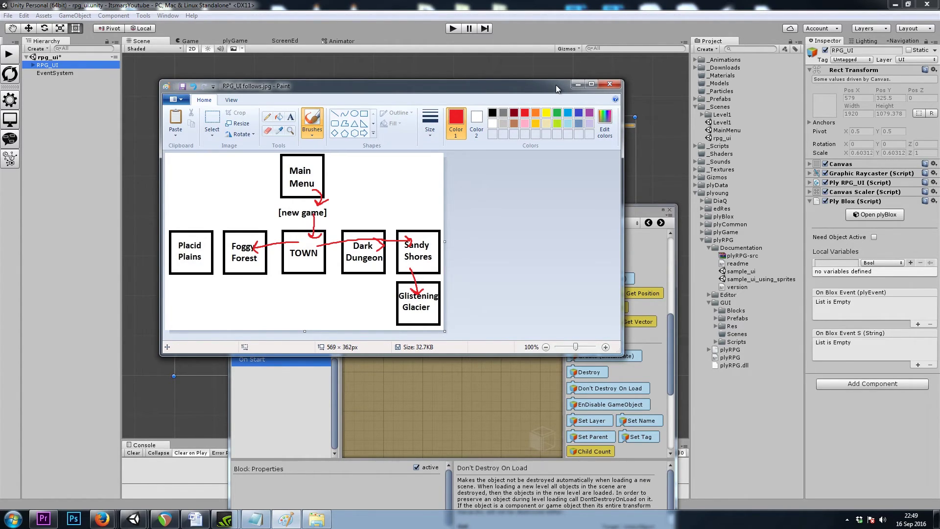
left_click_drag(556, 84, 0, 88)
left_click_drag(479, 214, 450, 122)
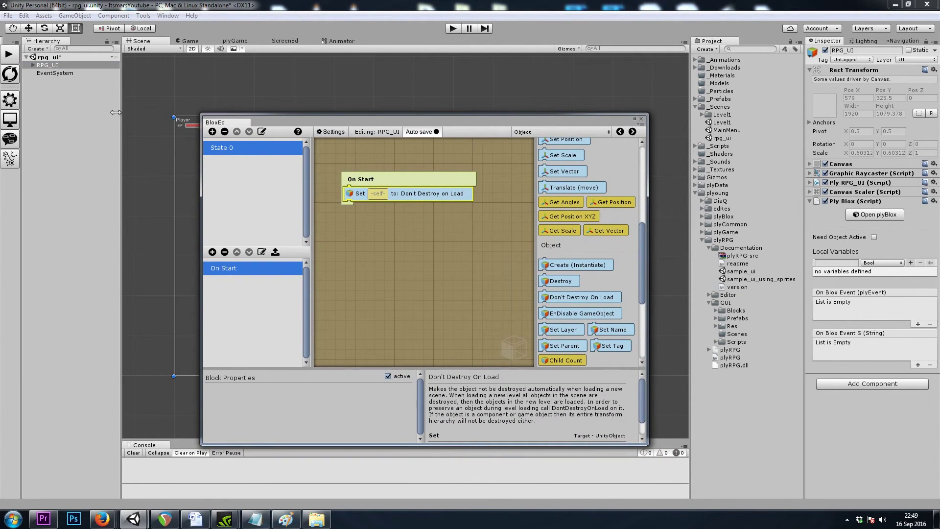
- Try nesting EventSystem under RPG_UI, and move it back out to the root of the scene
left_click(51, 73)
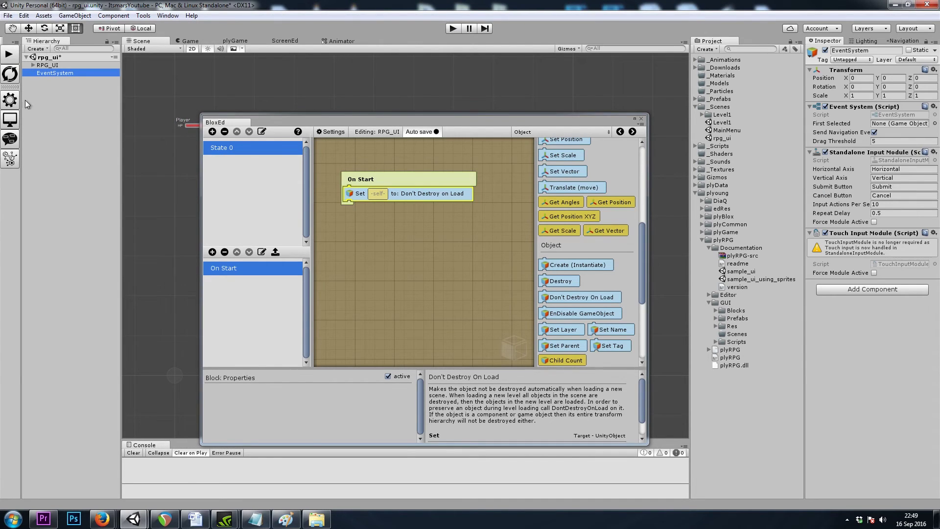
left_click(33, 64)
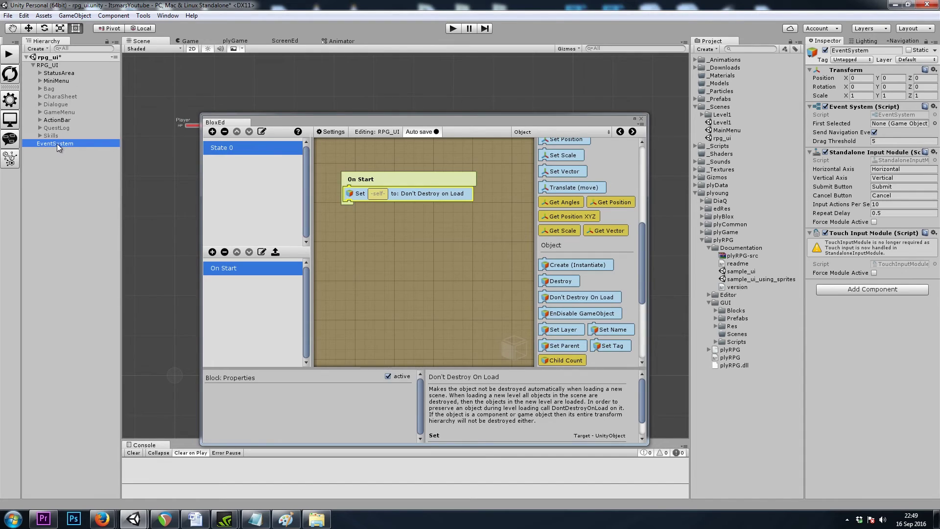
left_click_drag(57, 143, 59, 69)
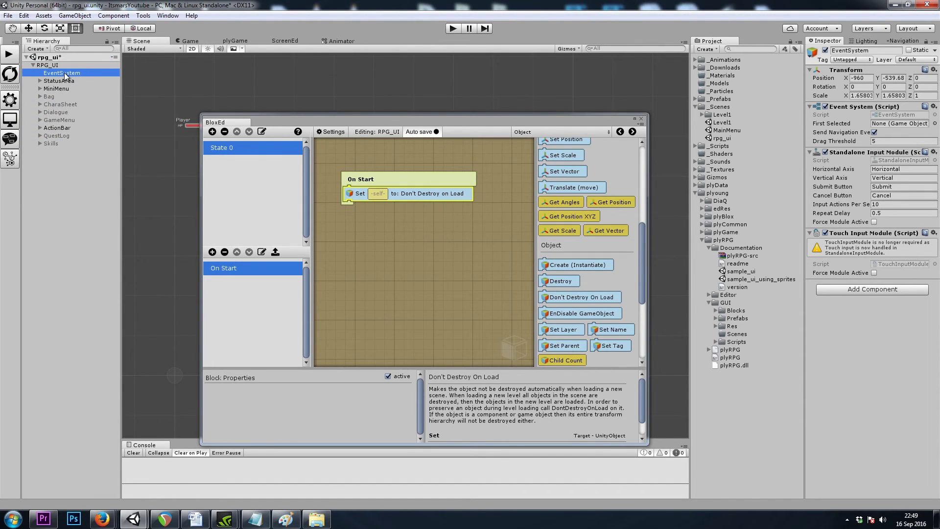
left_click_drag(64, 73, 72, 204)
left_click(40, 136)
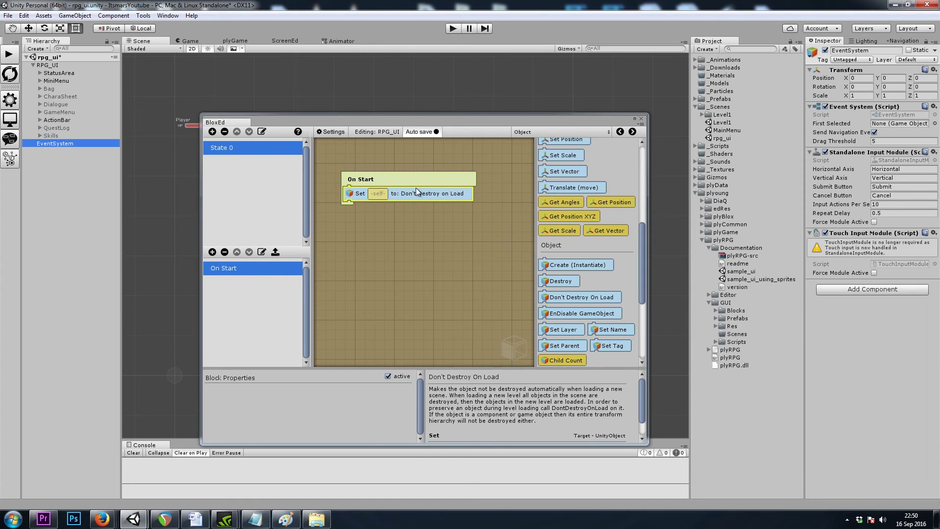
- Make EventSystem a child of RPG_UI and close the Blox editor
left_click(385, 193)
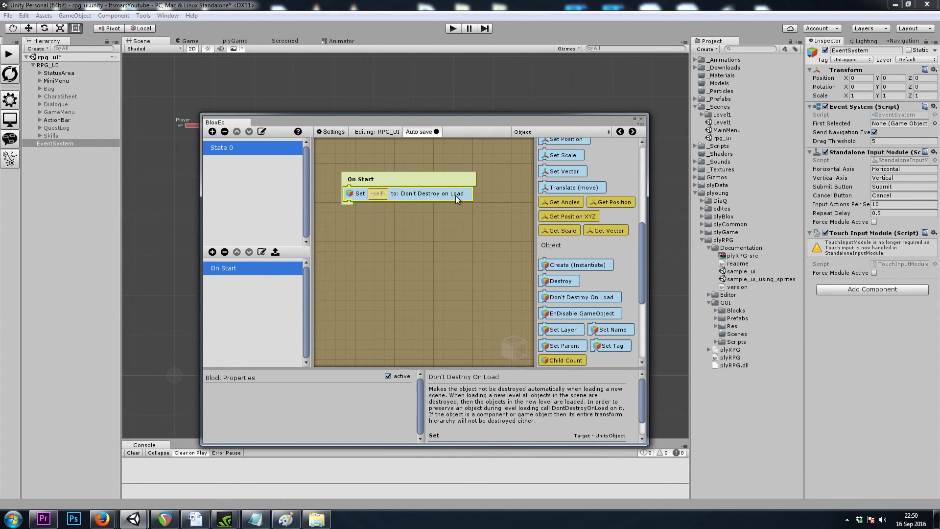
left_click_drag(54, 143, 48, 65)
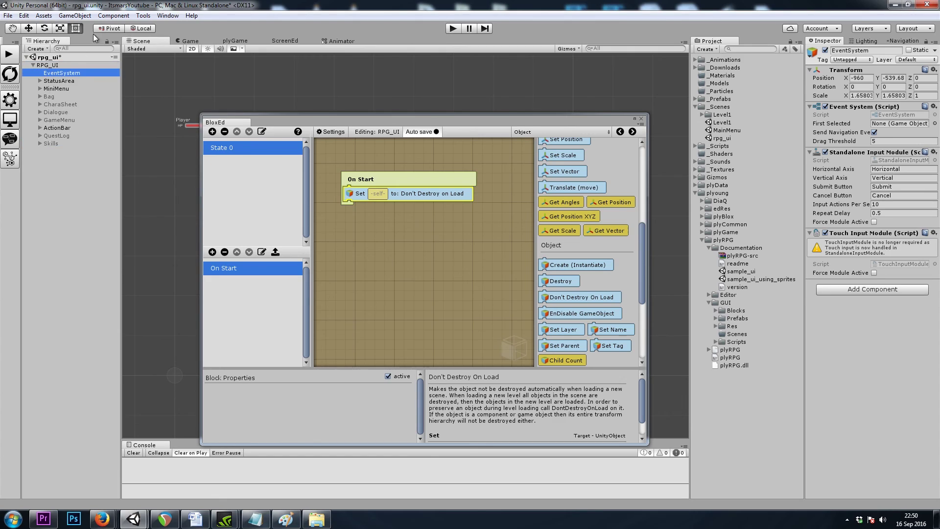
left_click(641, 118)
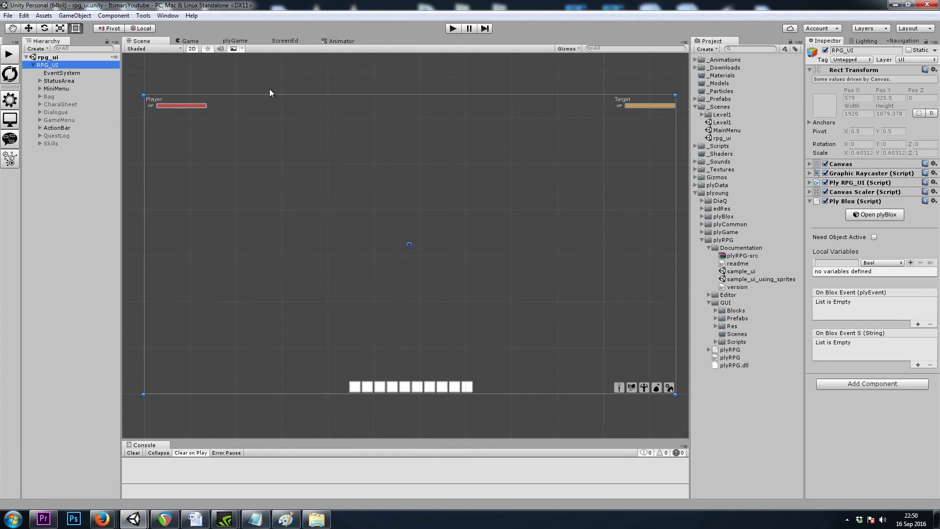